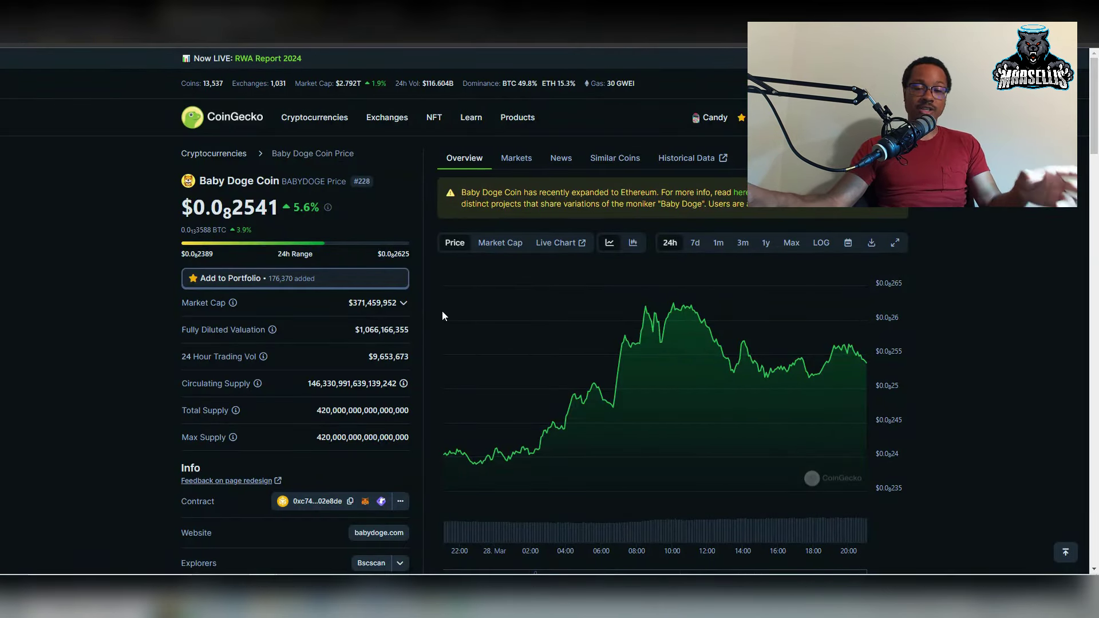
Review Baby Doge Coin's statistics and percentage changes on CoinGecko, and set the price chart range to one month.
scroll(442, 313, down, 3)
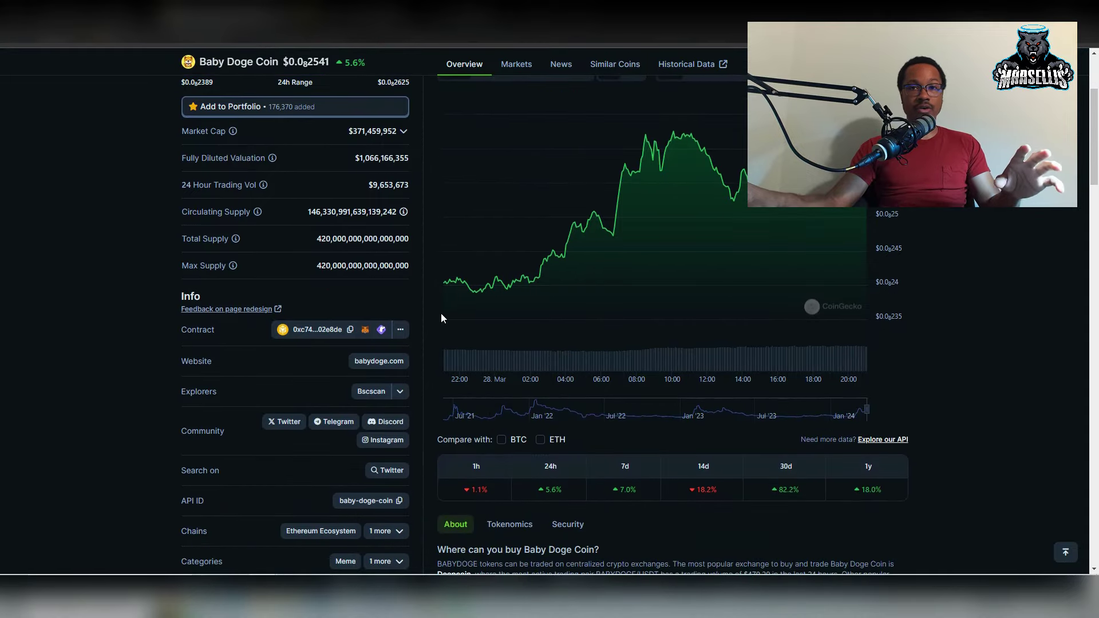
scroll(441, 318, down, 2)
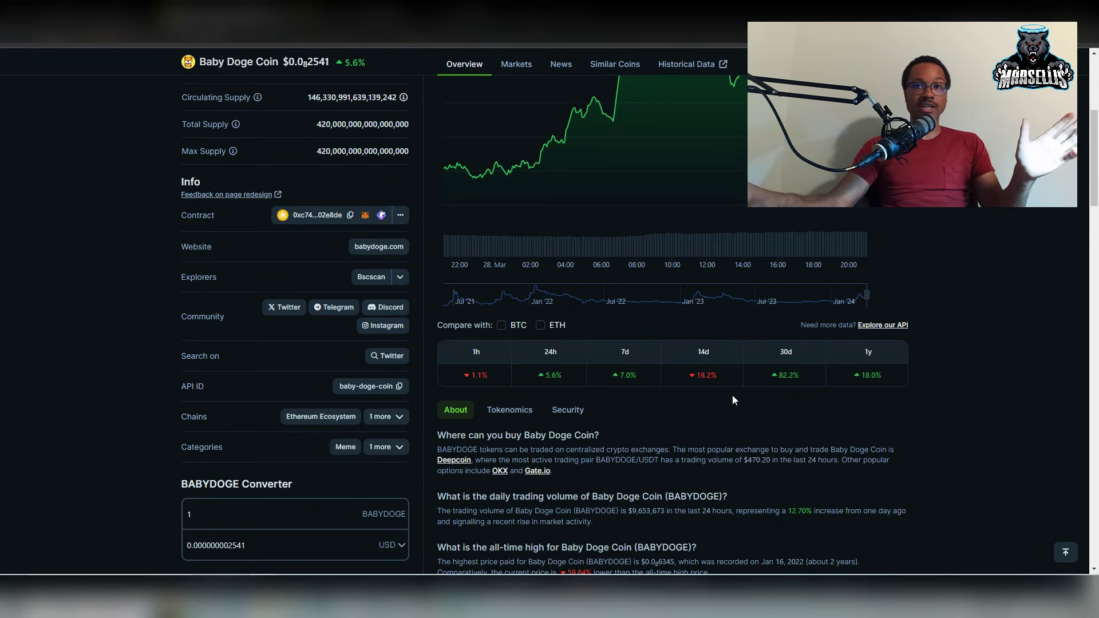
scroll(786, 374, up, 1)
scroll(790, 403, up, 3)
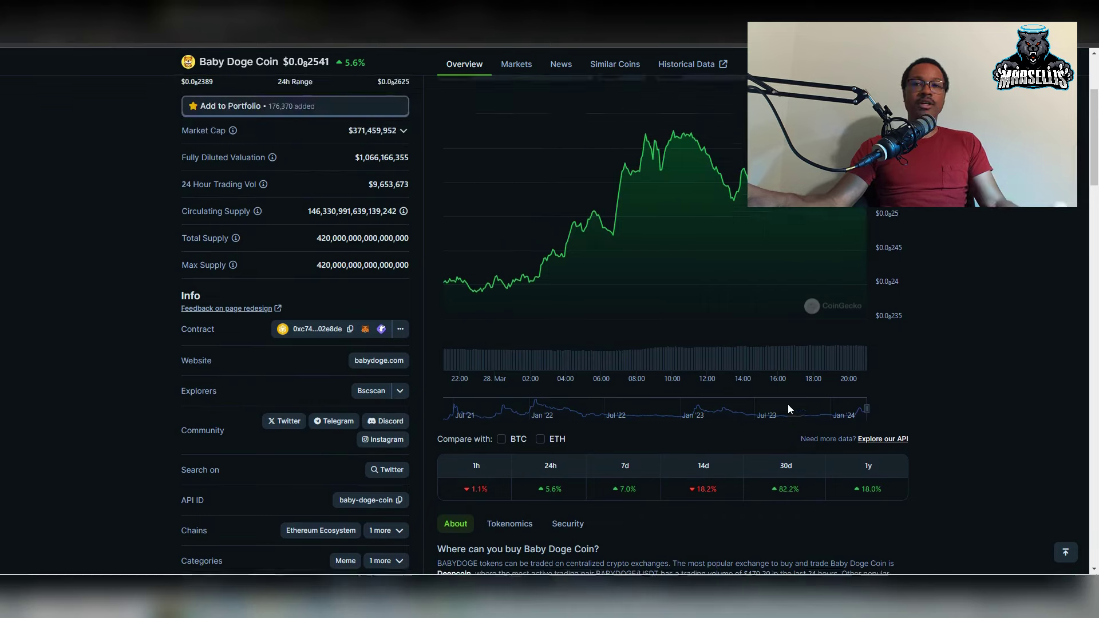
scroll(767, 398, down, 3)
scroll(744, 258, up, 3)
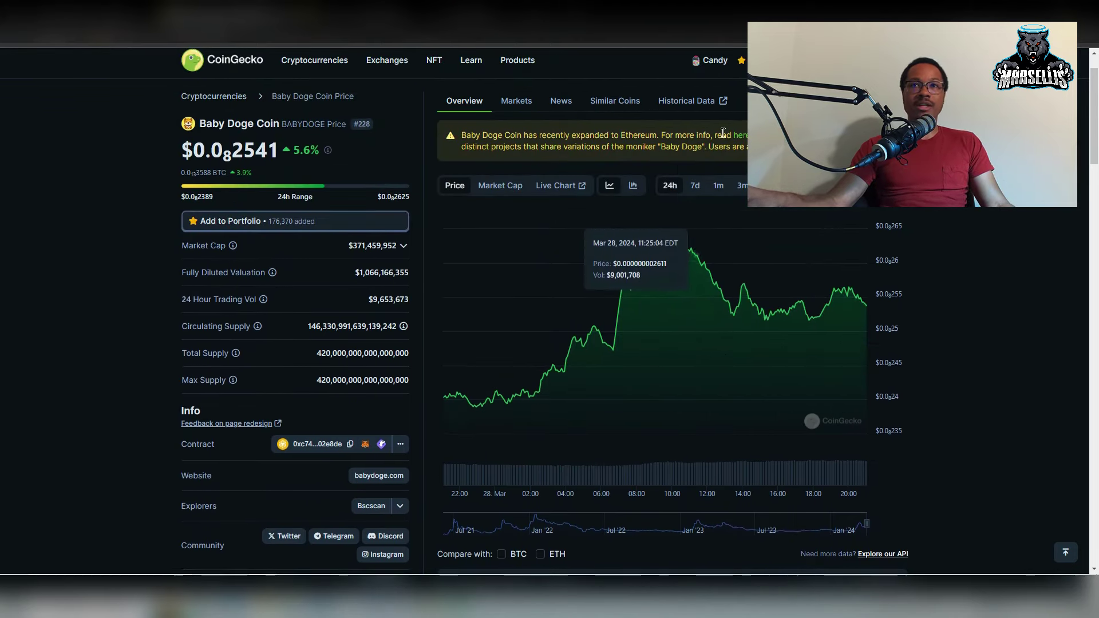
click(698, 187)
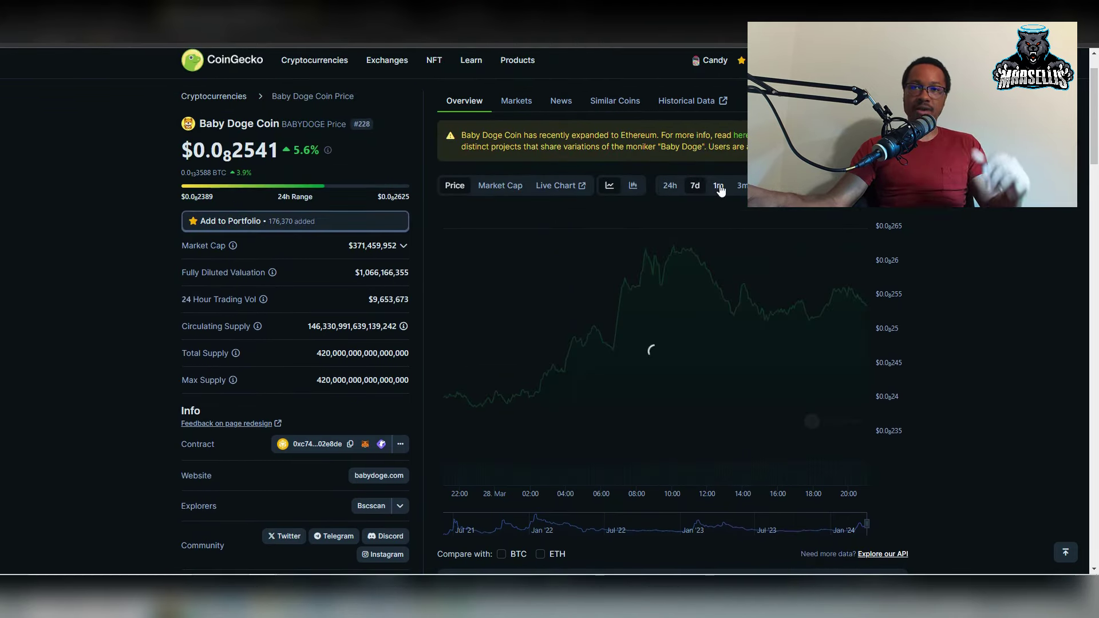
scroll(705, 241, down, 3)
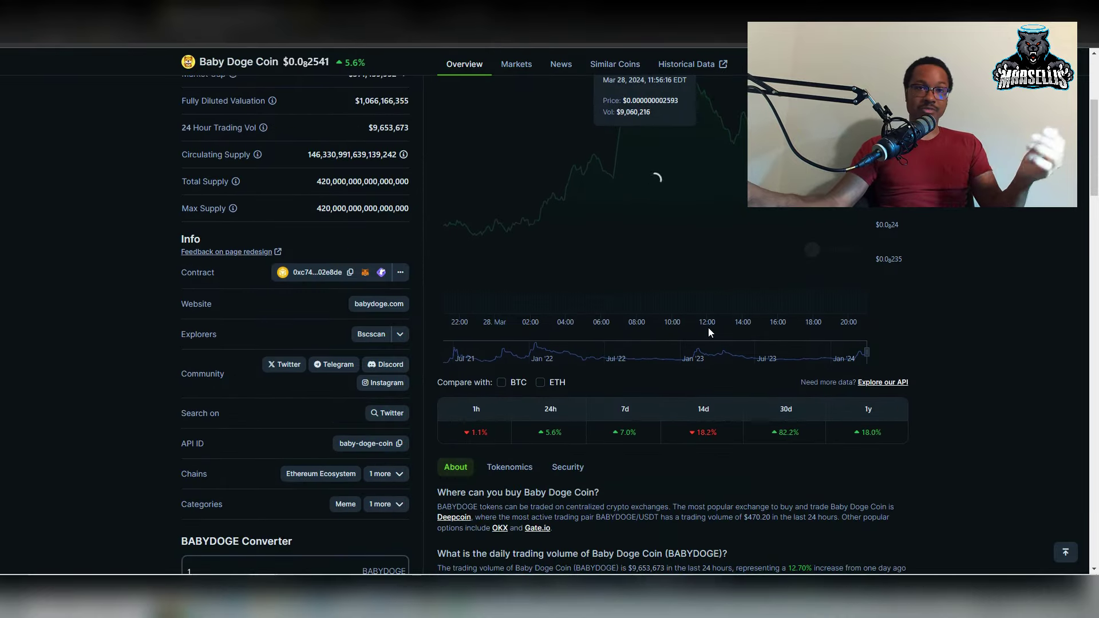
scroll(709, 326, up, 3)
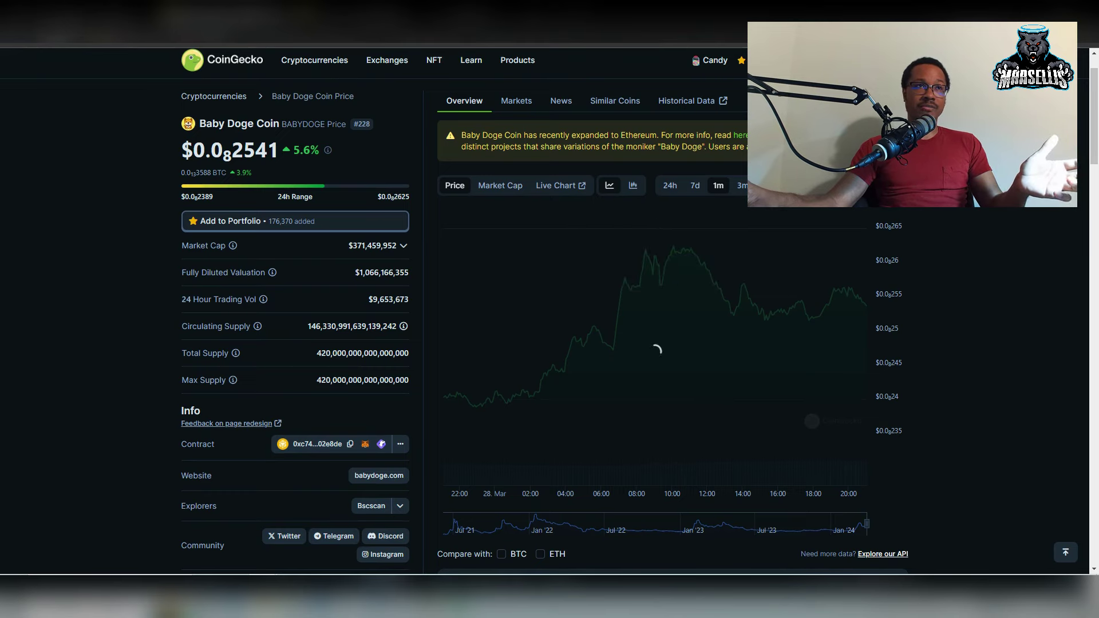
Switch to TradingView's four-hour BTCUSD chart, brush joined circles around the current price and the red support line, and undo them.
click(224, 11)
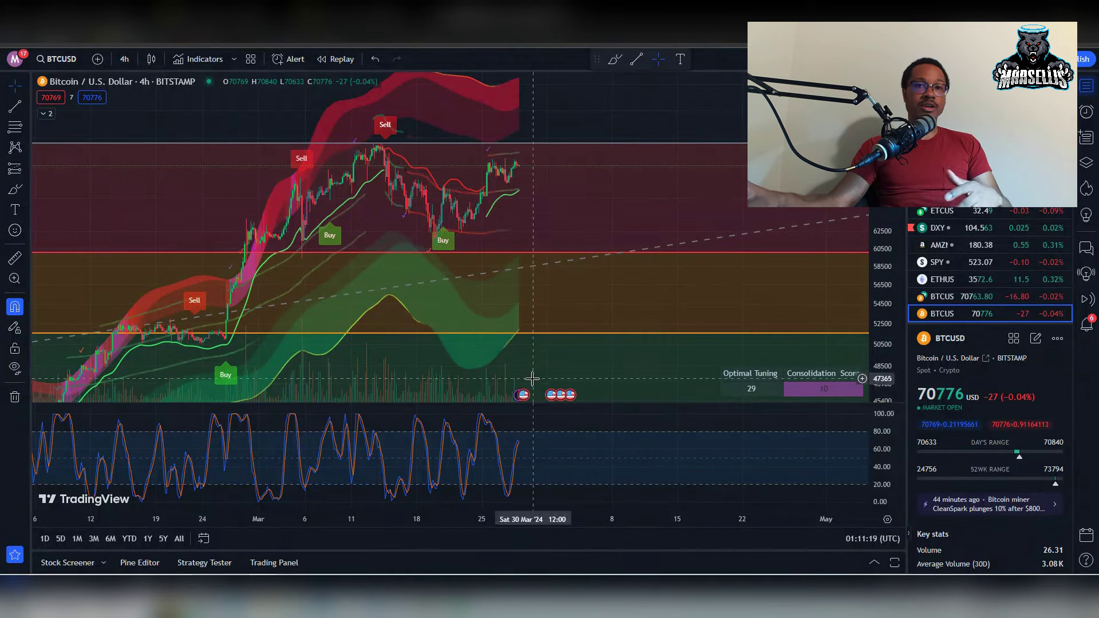
mouse_move(524, 396)
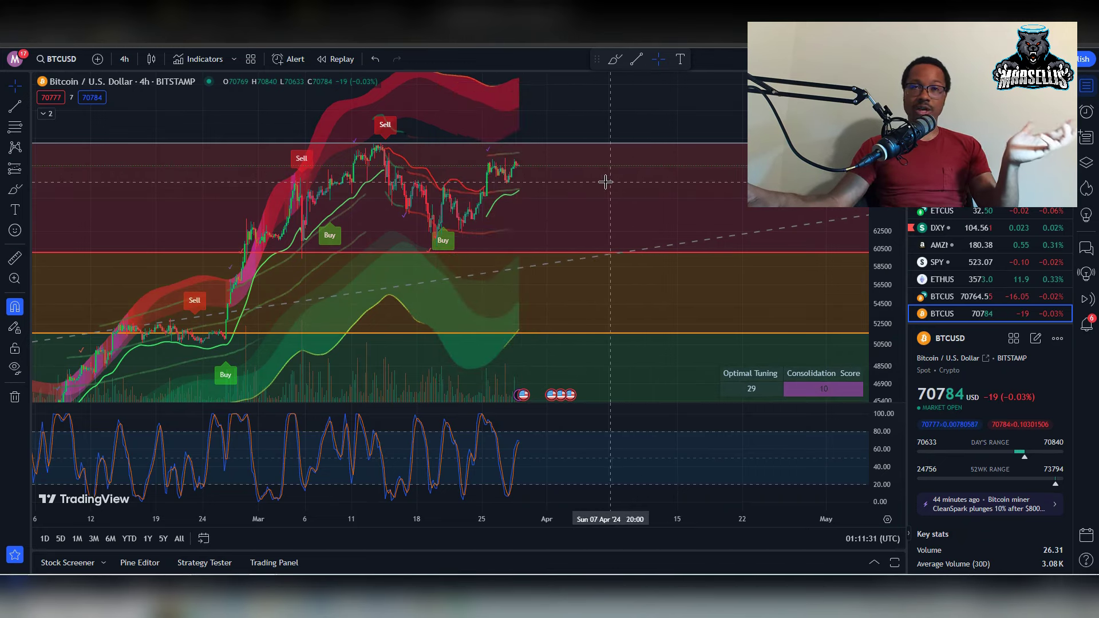
click(14, 189)
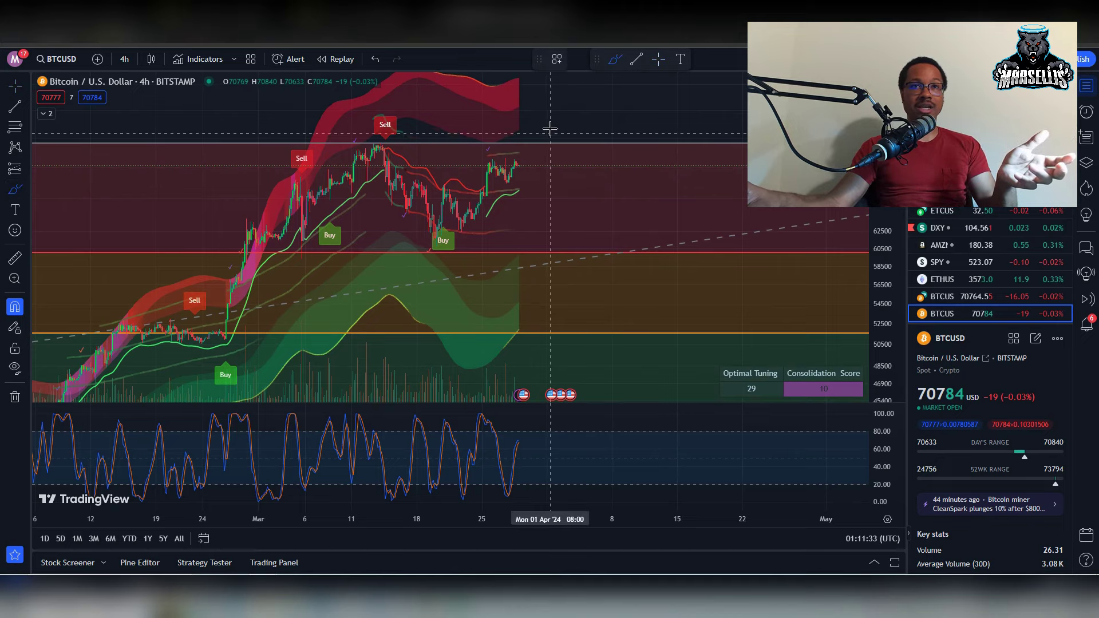
mouse_move(549, 129)
mouse_down()
mouse_move(490, 171)
mouse_move(558, 152)
mouse_move(541, 189)
mouse_move(544, 254)
mouse_move(567, 284)
mouse_move(580, 231)
mouse_up()
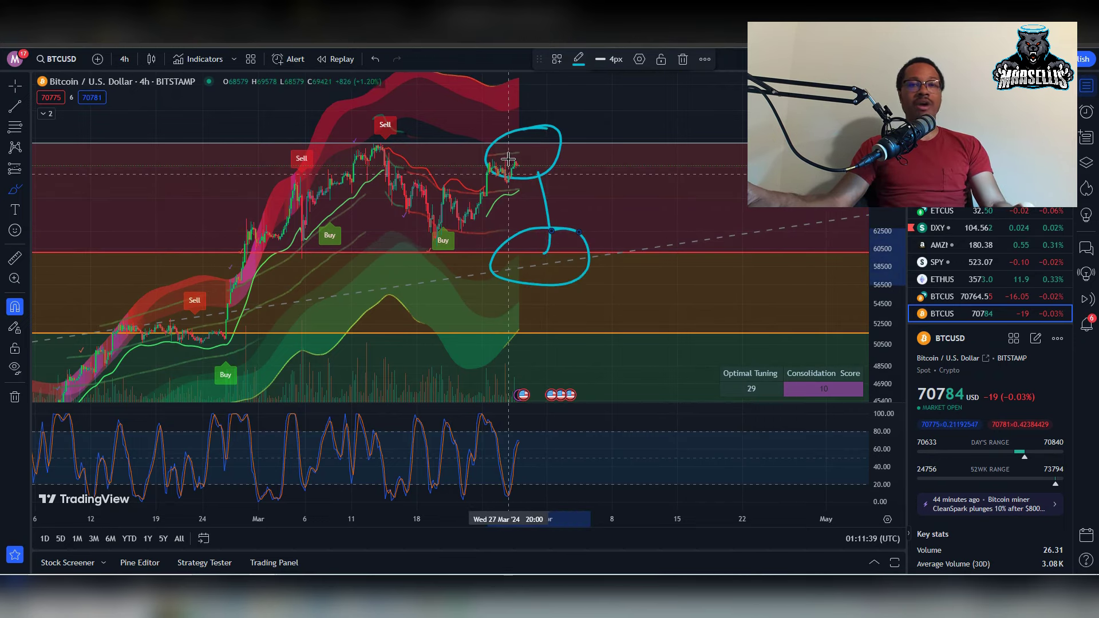
key(ctrl+z)
key(ctrl+z)
Try brush projections from the current Bitcoin price up to the resistance line and down towards the red support line, and undo them.
drag(520, 166, 564, 142)
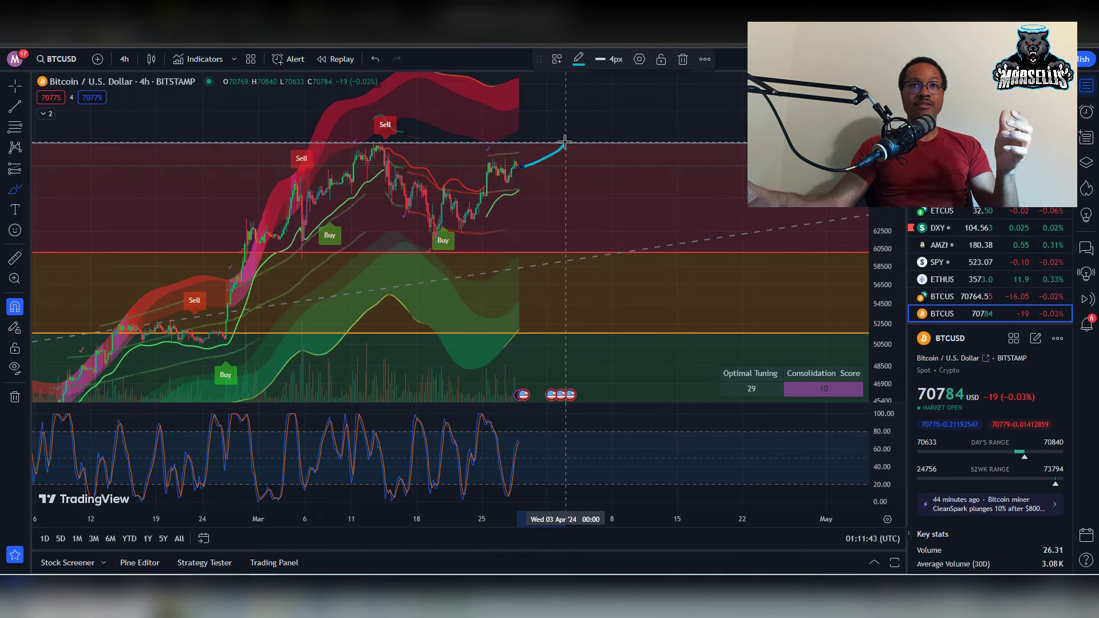
key(ctrl+z)
mouse_move(517, 164)
mouse_down()
mouse_move(559, 230)
mouse_move(556, 252)
mouse_move(574, 263)
mouse_move(710, 260)
mouse_up()
key(ctrl+z)
key(ctrl+z)
Brush a short line along the red support and a rising curve past the resistance line, and undo both.
drag(509, 251, 604, 252)
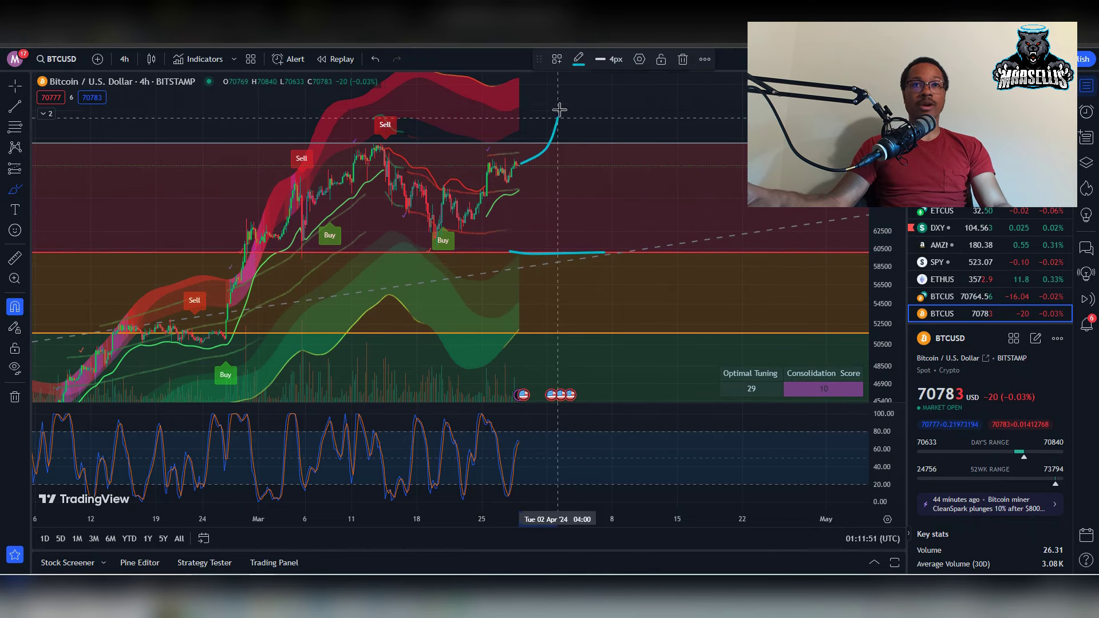
key(ctrl+z)
key(ctrl+z)
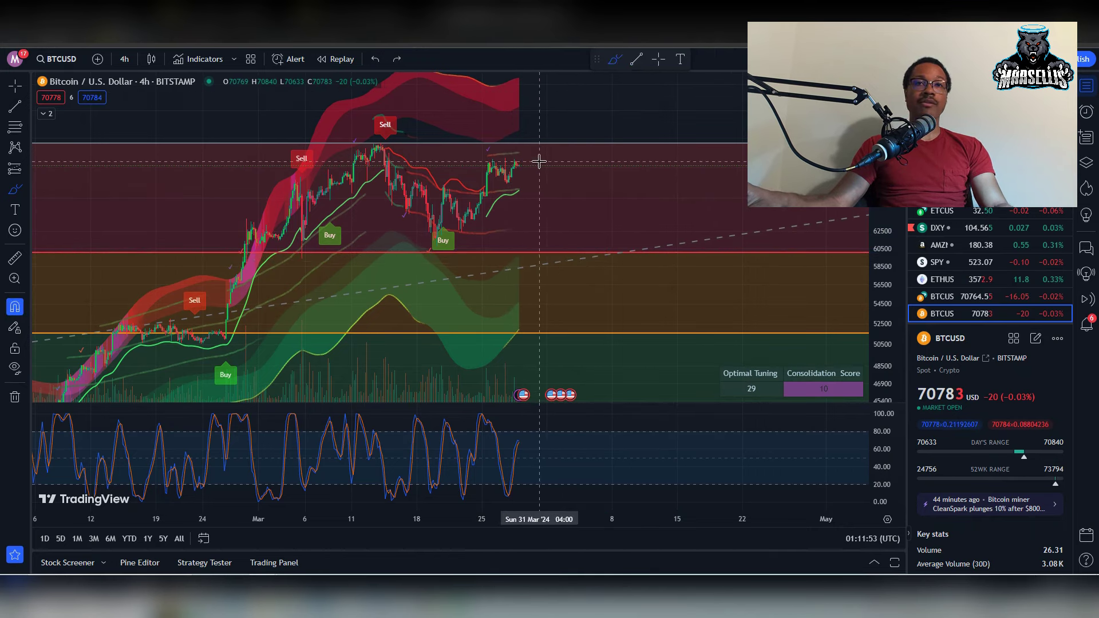
Brush a falling path from the current price to the red support and another downward stroke in mid-April, and undo them.
mouse_move(518, 161)
mouse_down()
mouse_move(573, 226)
mouse_move(569, 253)
mouse_up()
key(ctrl+z)
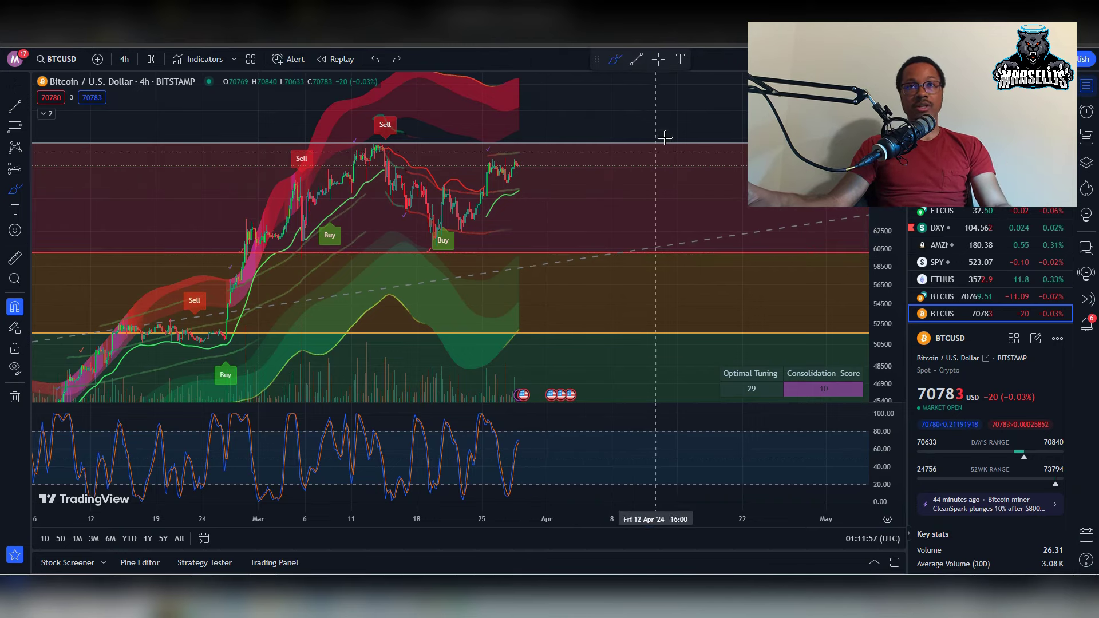
drag(620, 190, 626, 277)
key(ctrl+z)
Brush rising projections from the current Bitcoin price with horizontal target lines beside the upper red band, including one near 79,000, and undo them.
click(659, 59)
drag(637, 197, 647, 309)
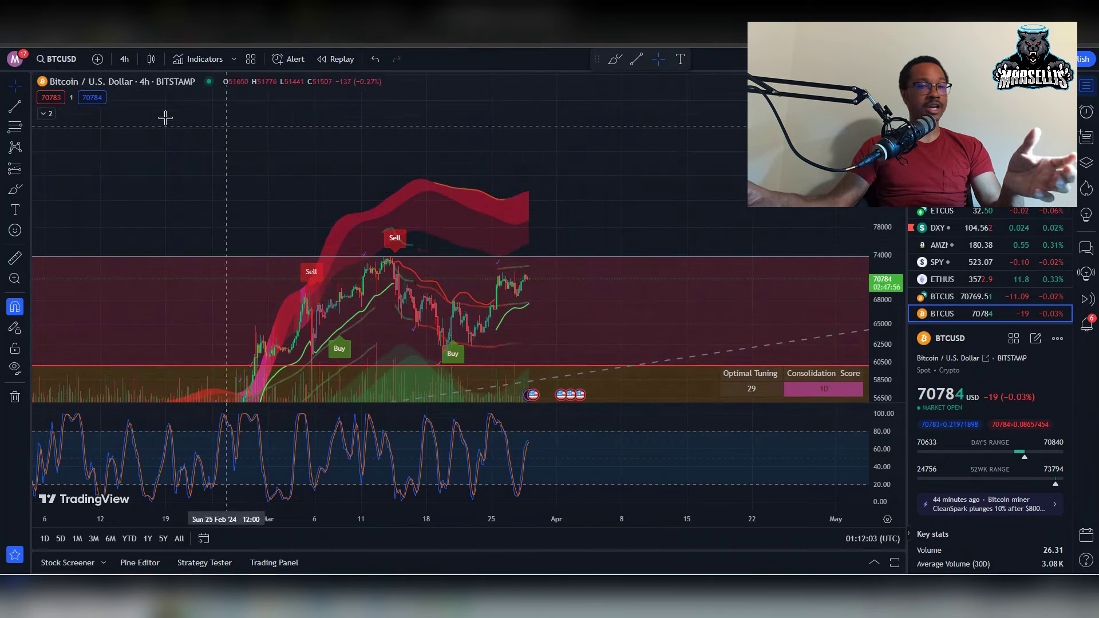
click(14, 189)
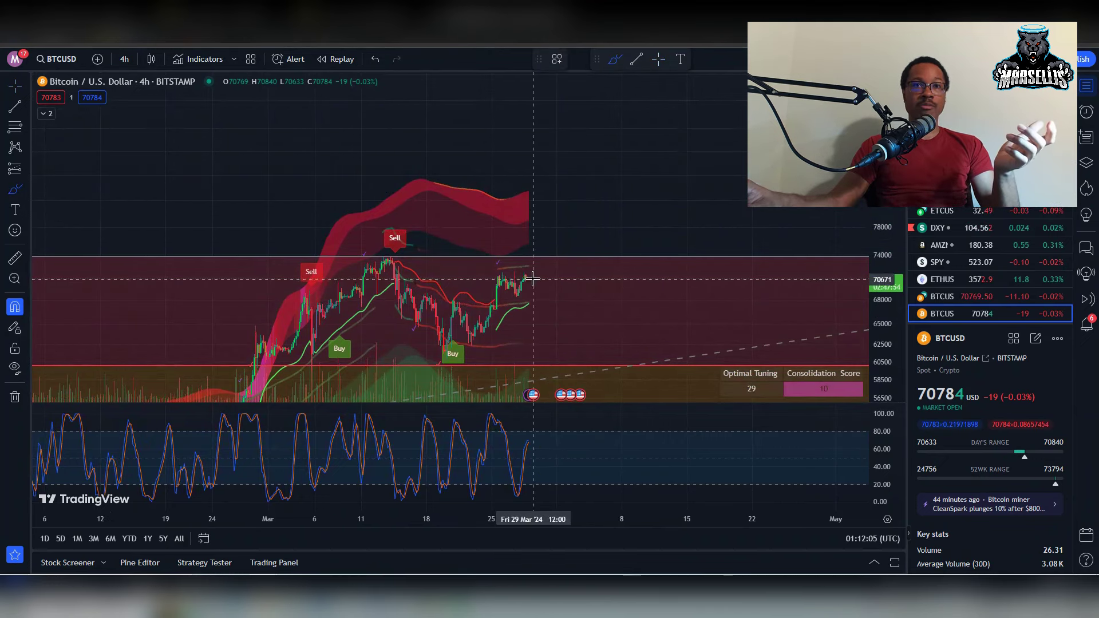
mouse_move(531, 274)
mouse_down()
mouse_move(566, 190)
mouse_move(534, 188)
mouse_move(645, 187)
mouse_up()
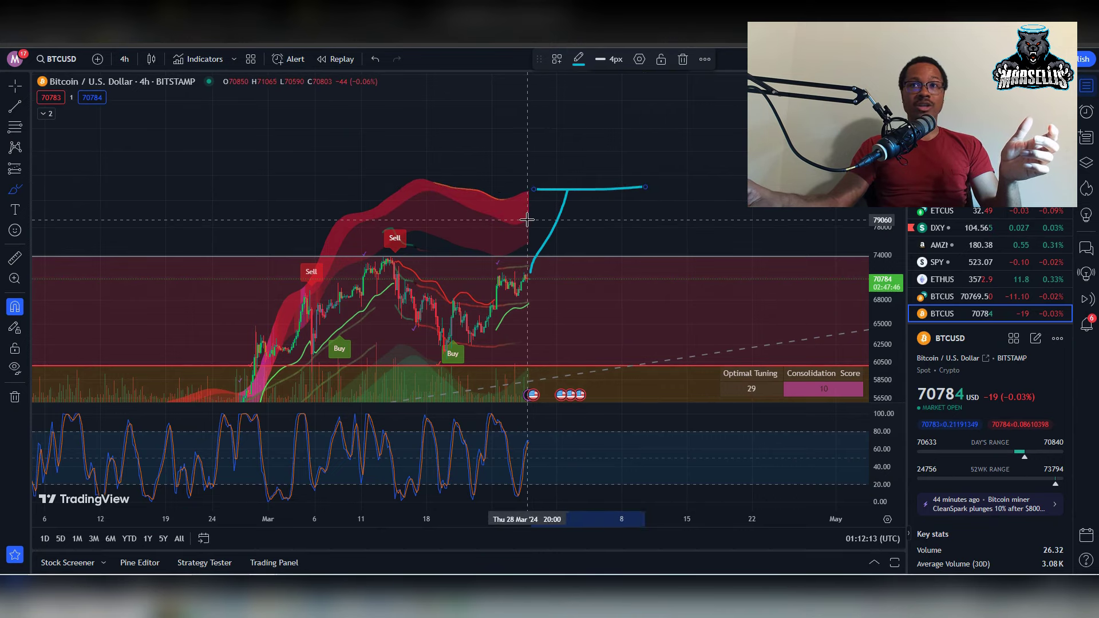
drag(526, 219, 709, 212)
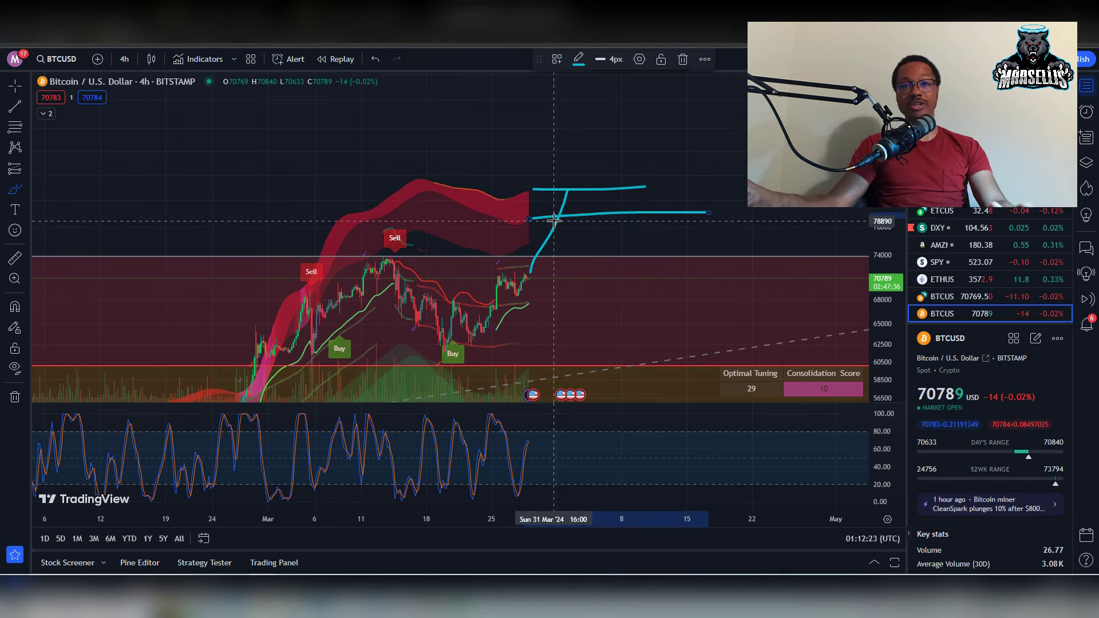
key(ctrl+z)
key(ctrl+z)
key(ctrl)
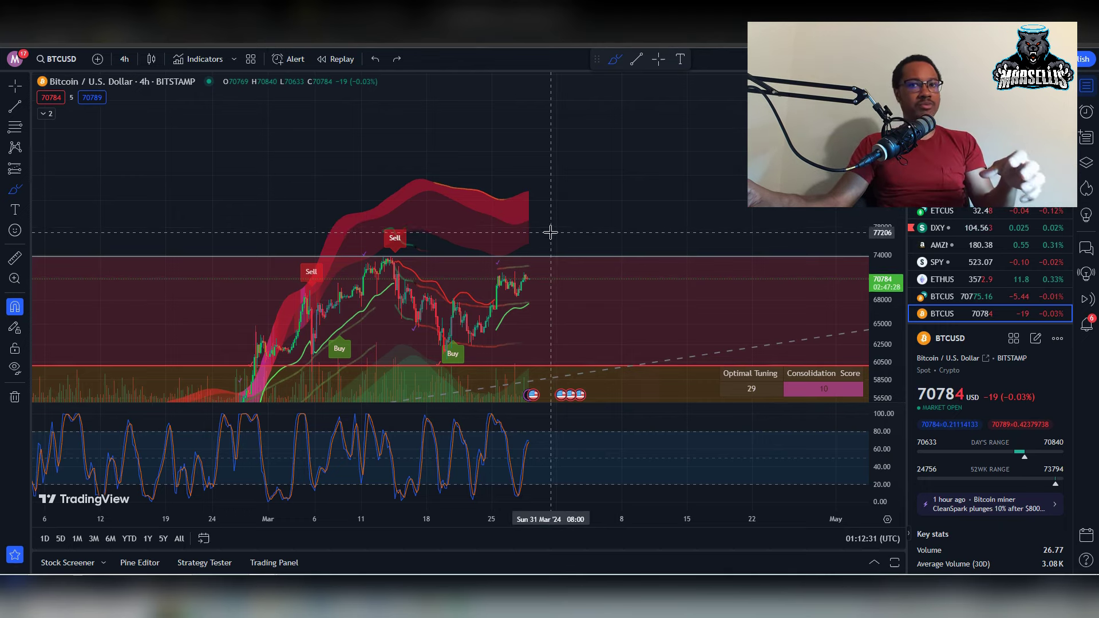
drag(537, 280, 572, 199)
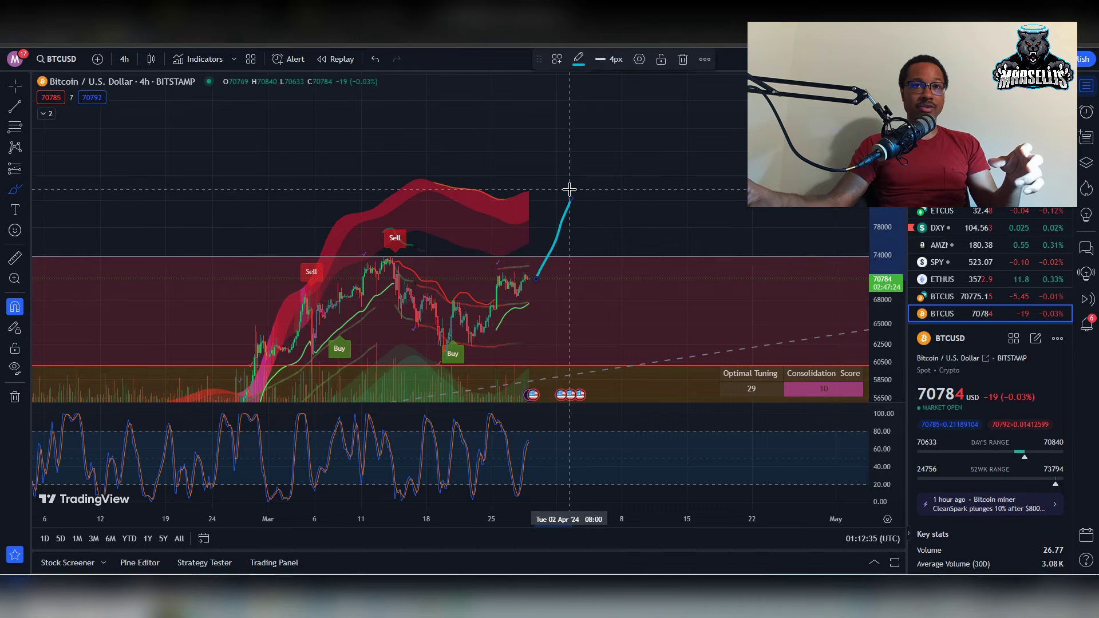
key(ctrl+z)
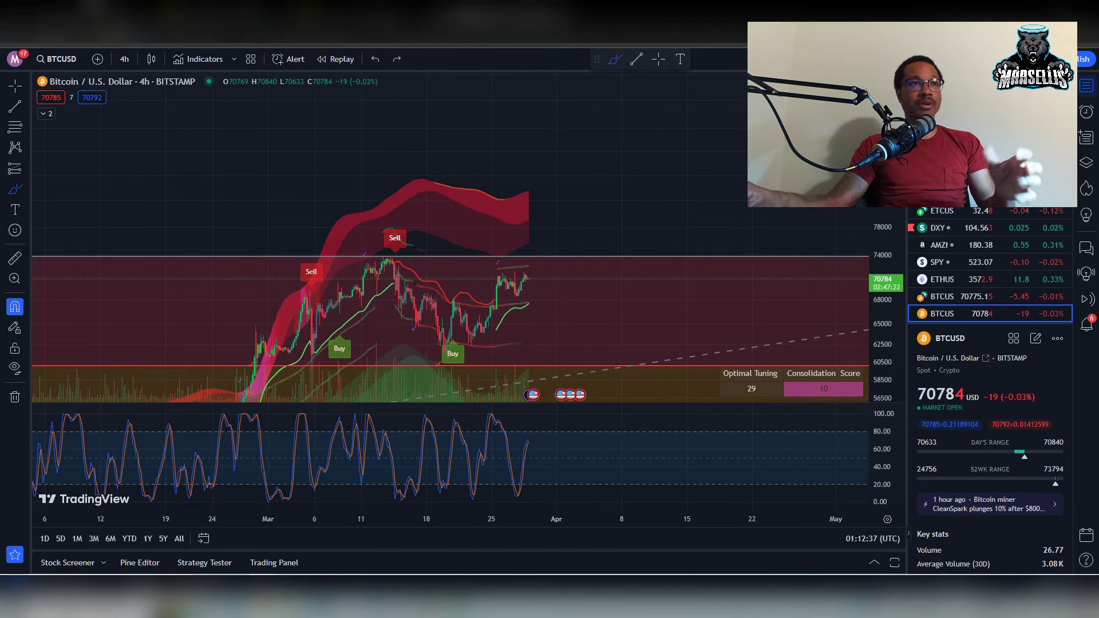
Check the Baby Doge Coin chart, return to the Bitcoin chart, and circle the whole March price range with a brush stroke that is undone.
key(ctrl+Tab)
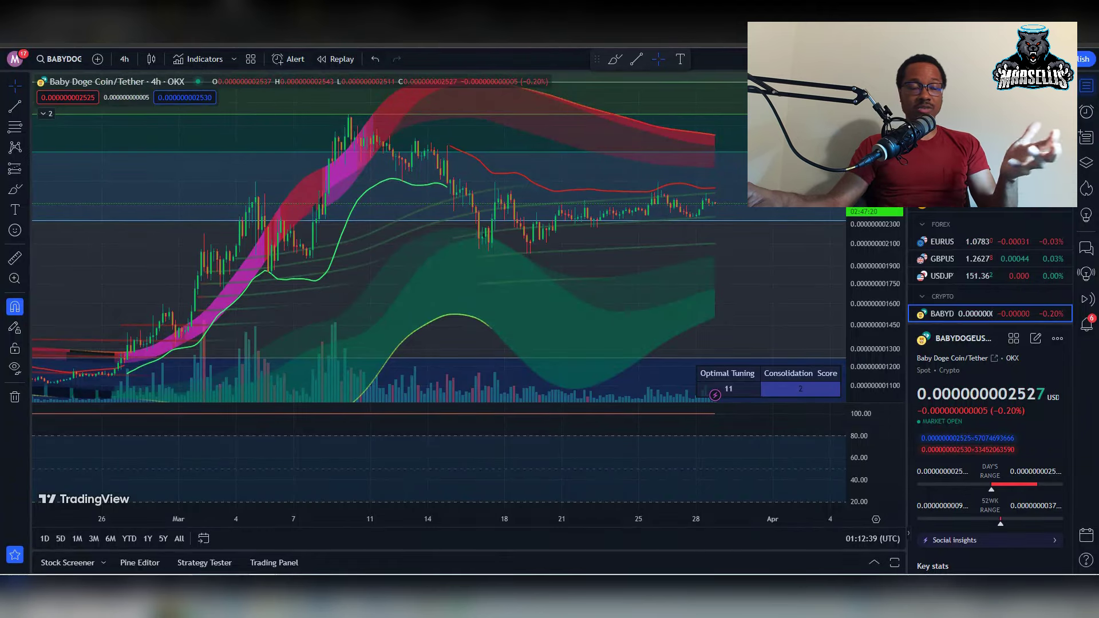
key(ctrl+Tab)
scroll(616, 388, down, 1)
scroll(617, 388, down, 2)
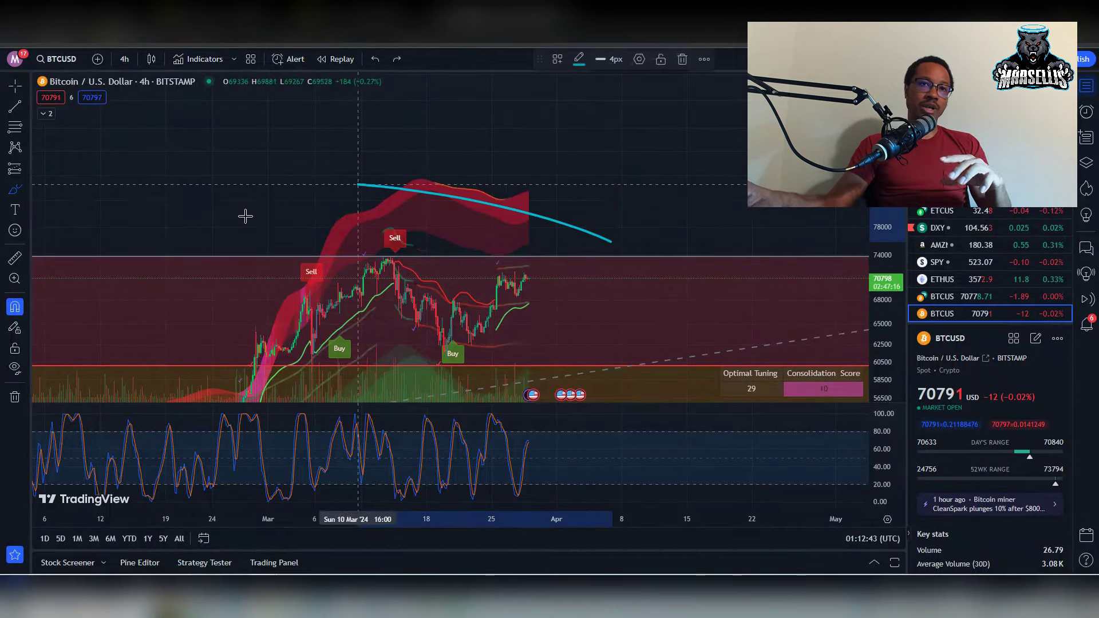
mouse_move(228, 247)
mouse_down()
mouse_move(658, 275)
mouse_move(590, 230)
mouse_up()
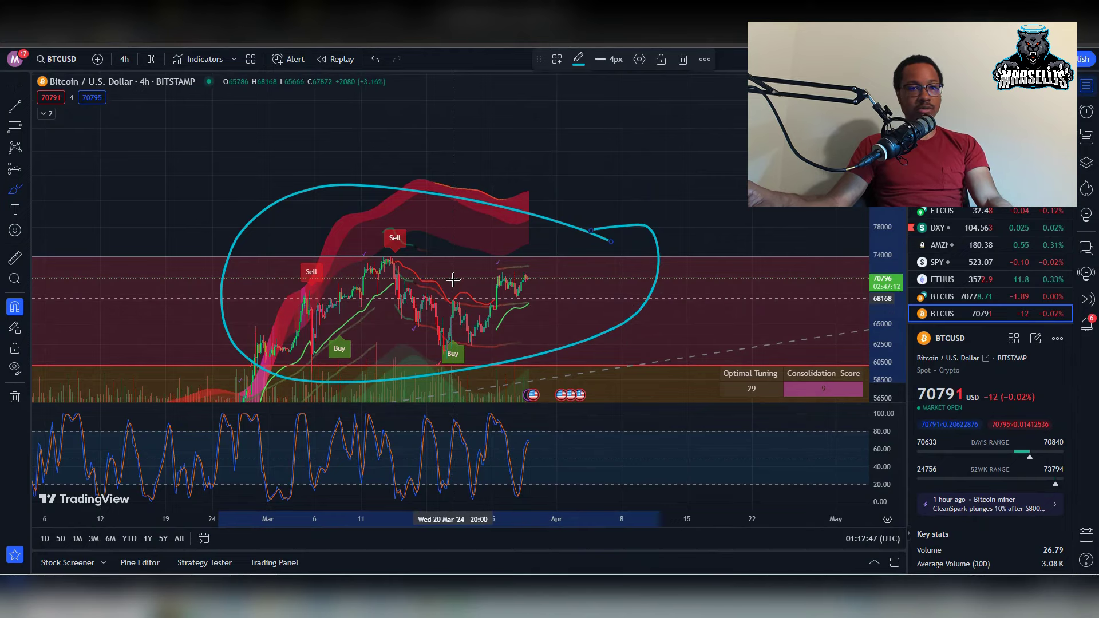
key(ctrl+z)
Circle the mid-March Bitcoin peak and brush a V-shaped path down to the latest Buy signal and back to the resistance line.
scroll(450, 280, down, 3)
drag(876, 219, 868, 261)
mouse_move(502, 260)
mouse_down()
mouse_move(529, 267)
mouse_move(507, 242)
mouse_up()
mouse_move(530, 283)
mouse_down()
mouse_move(565, 342)
mouse_move(644, 256)
mouse_up()
Brush a horizontal support line beneath the March low near the latest Buy signal, and undo all the brush strokes.
scroll(695, 297, down, 2)
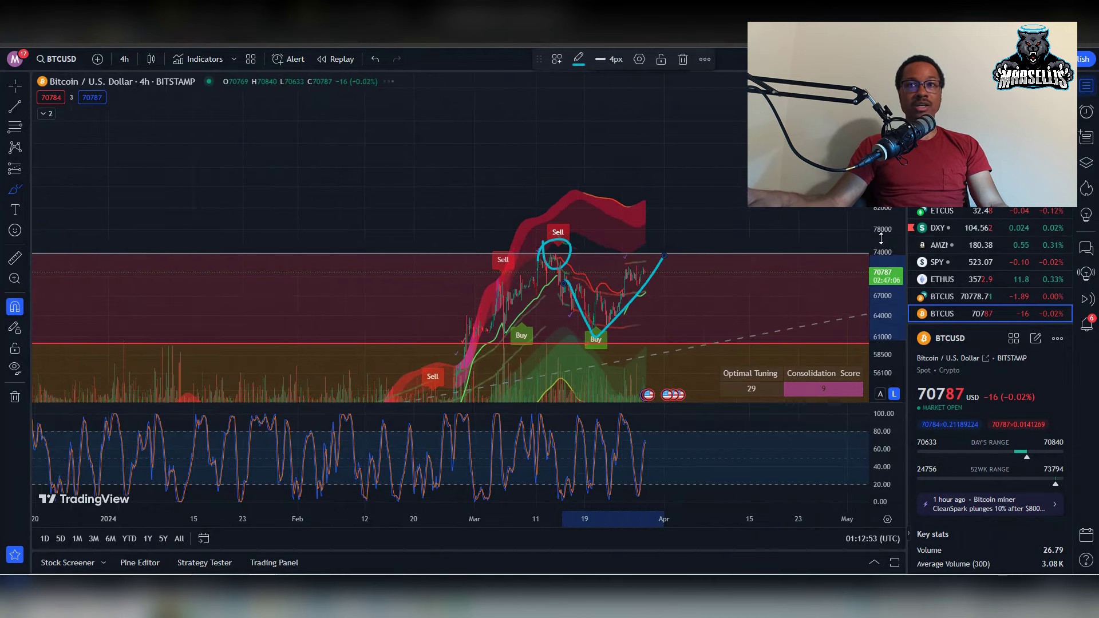
drag(882, 238, 880, 263)
scroll(727, 295, down, 1)
drag(564, 325, 748, 320)
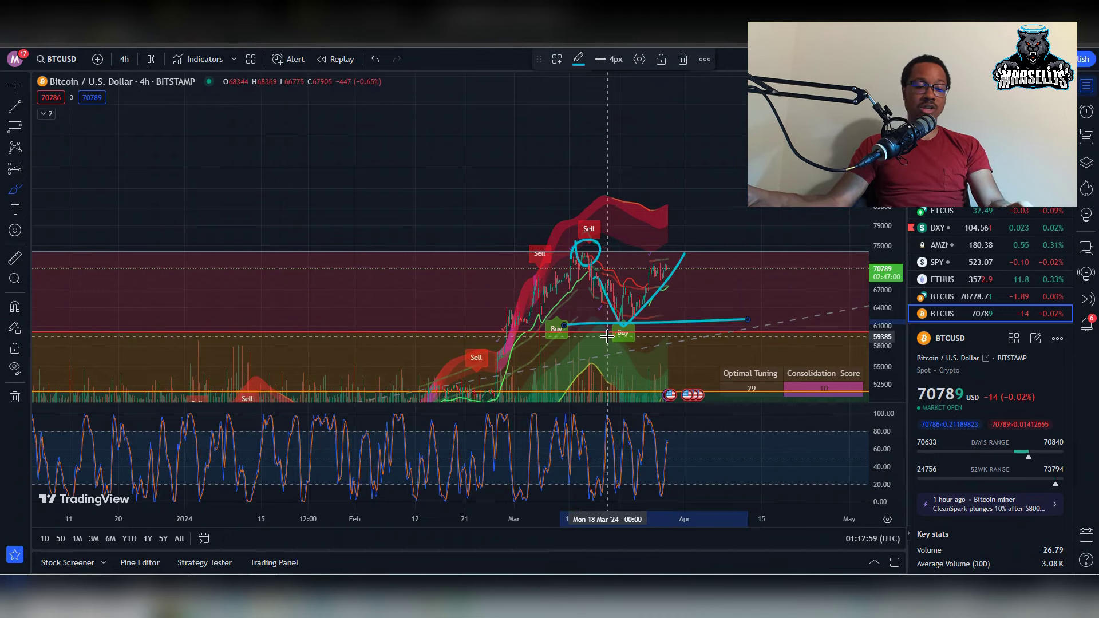
key(ctrl+z)
key(ctrl+z)
key(ctrl+z)
key(ctrl+z)
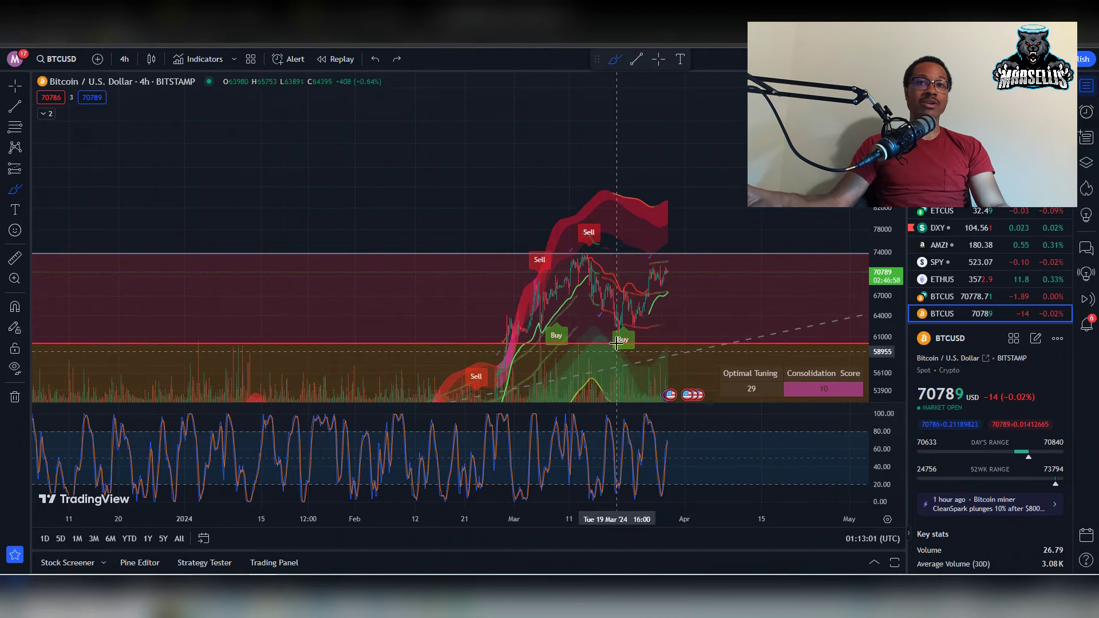
Brush the drop from the March peak, the support line, a circled low and the rebound past resistance, and undo every stroke.
drag(585, 261, 628, 355)
drag(548, 344, 704, 338)
mouse_move(646, 302)
mouse_down()
mouse_move(604, 359)
mouse_move(613, 325)
mouse_up()
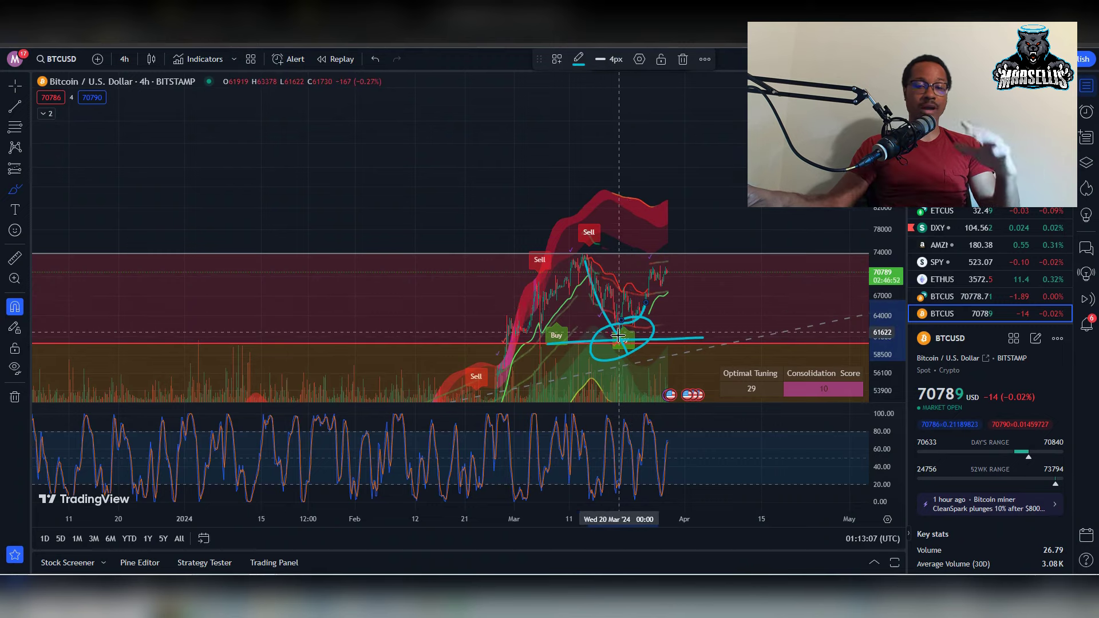
drag(623, 345, 684, 245)
key(ctrl+z)
key(ctrl+z)
key(ctrl+z)
key(ctrl+z)
Check the Baby Doge Coin chart and its CoinGecko statistics, and return to the Bitcoin chart.
key(ctrl+Tab)
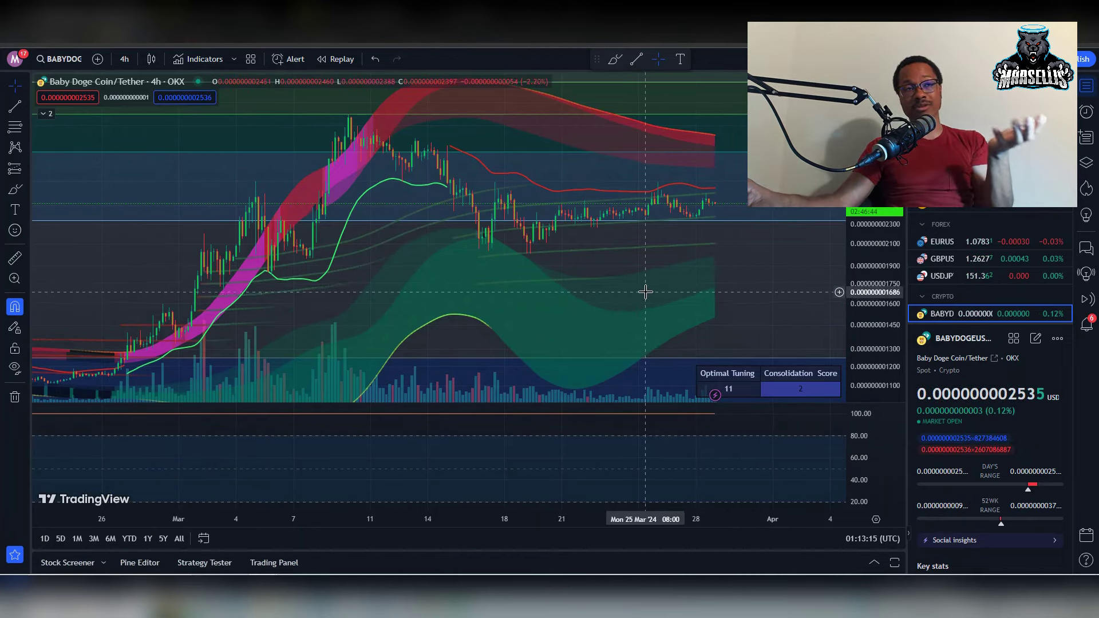
click(224, 12)
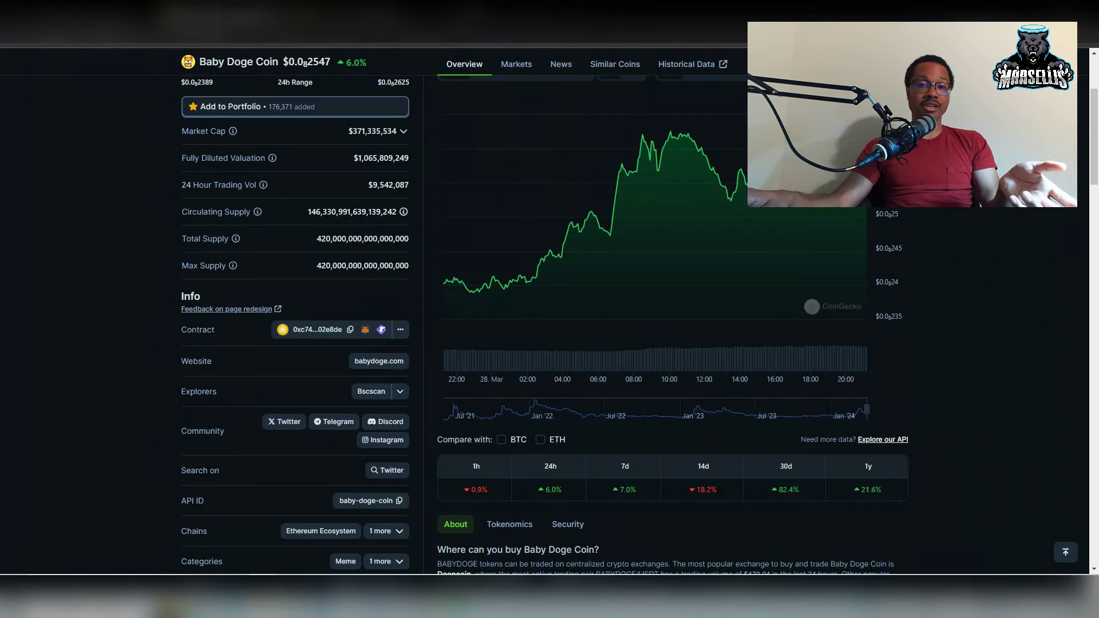
key(ctrl+Tab)
key(ctrl+Tab)
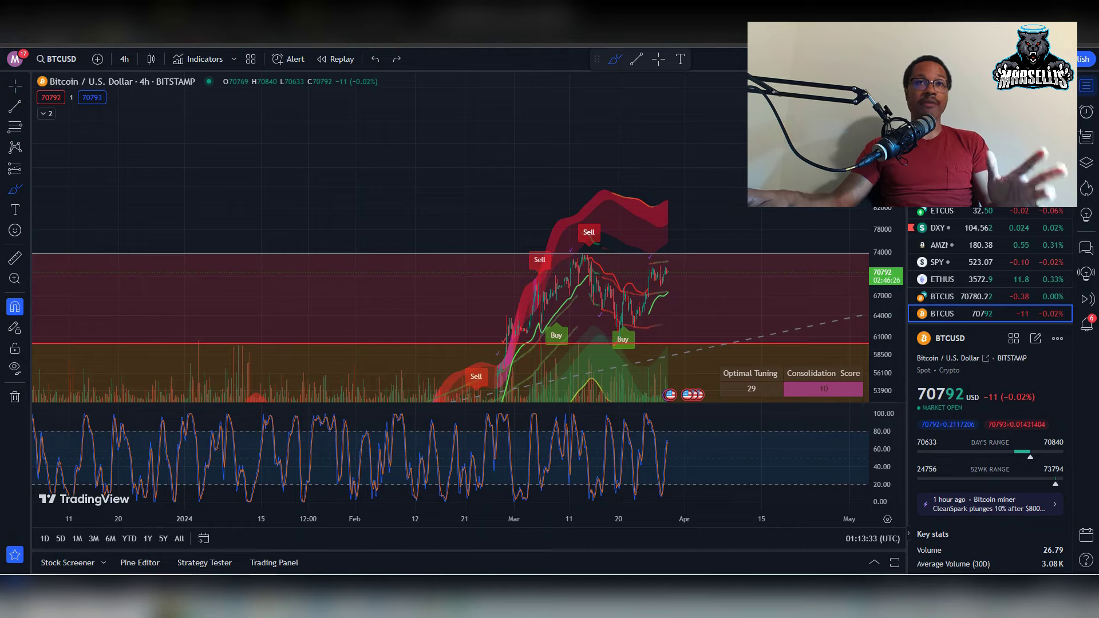
Switch back to the Baby Doge Coin/Tether 4-hour chart and frame its latest candles.
key(ctrl+w)
click(590, 87)
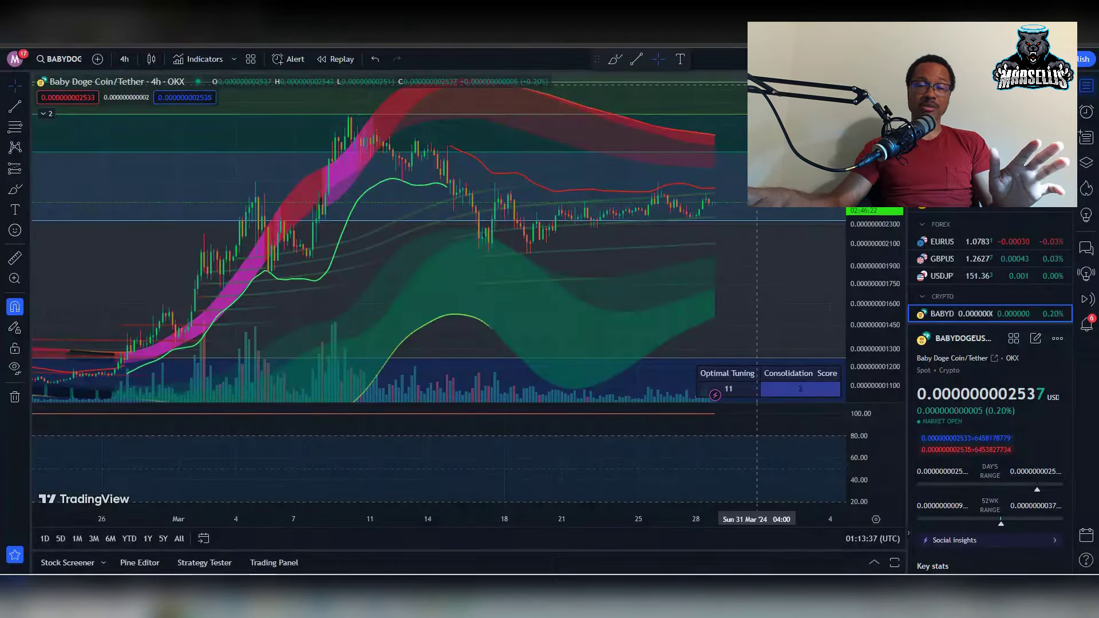
drag(875, 243, 875, 192)
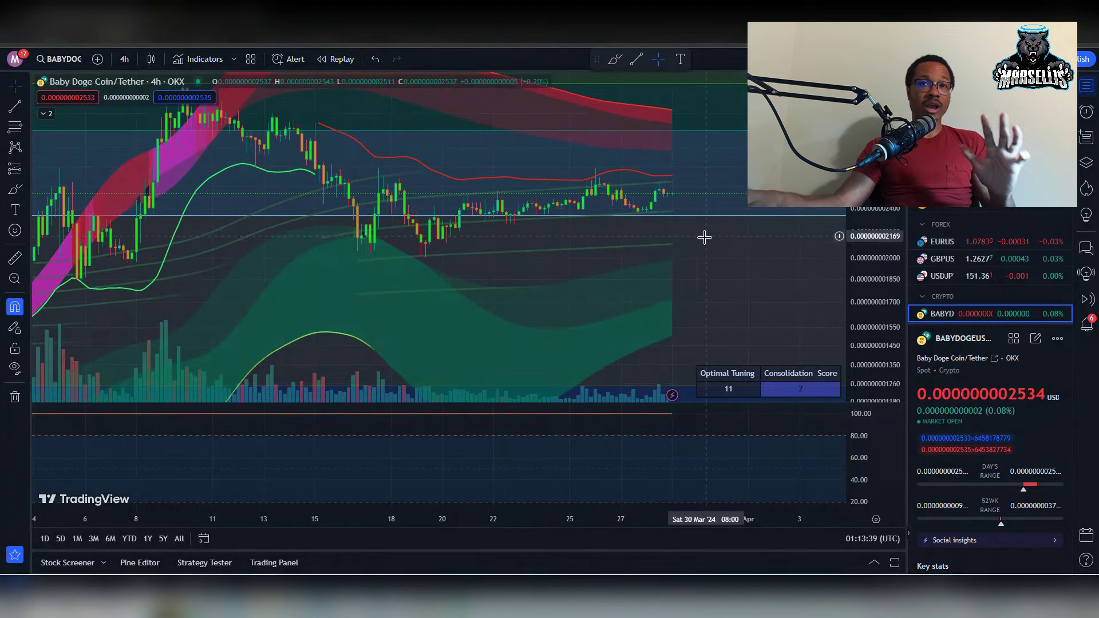
Circle the sideways price range from about 18 to 29 March with the brush, and undo the stroke.
click(15, 189)
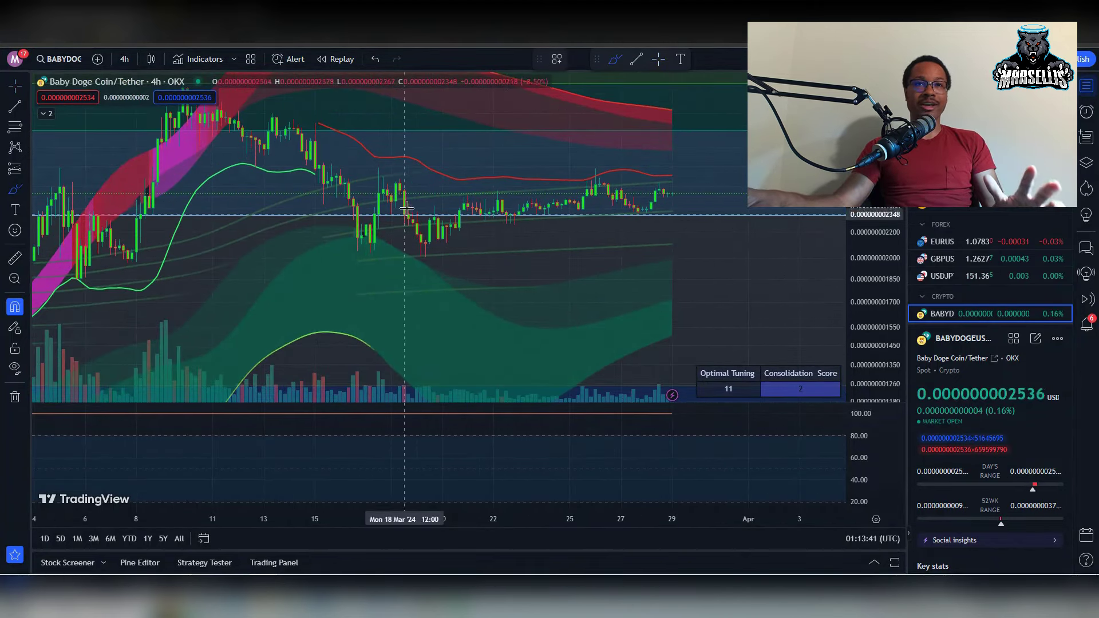
mouse_move(404, 211)
mouse_down()
mouse_move(682, 200)
mouse_move(388, 213)
mouse_up()
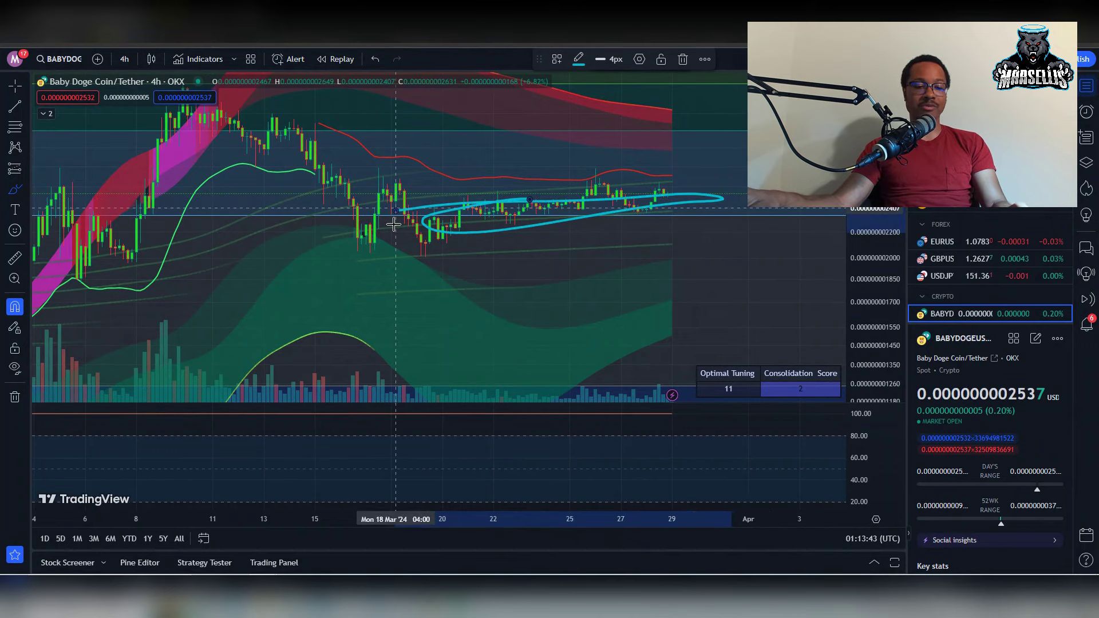
key(ctrl+z)
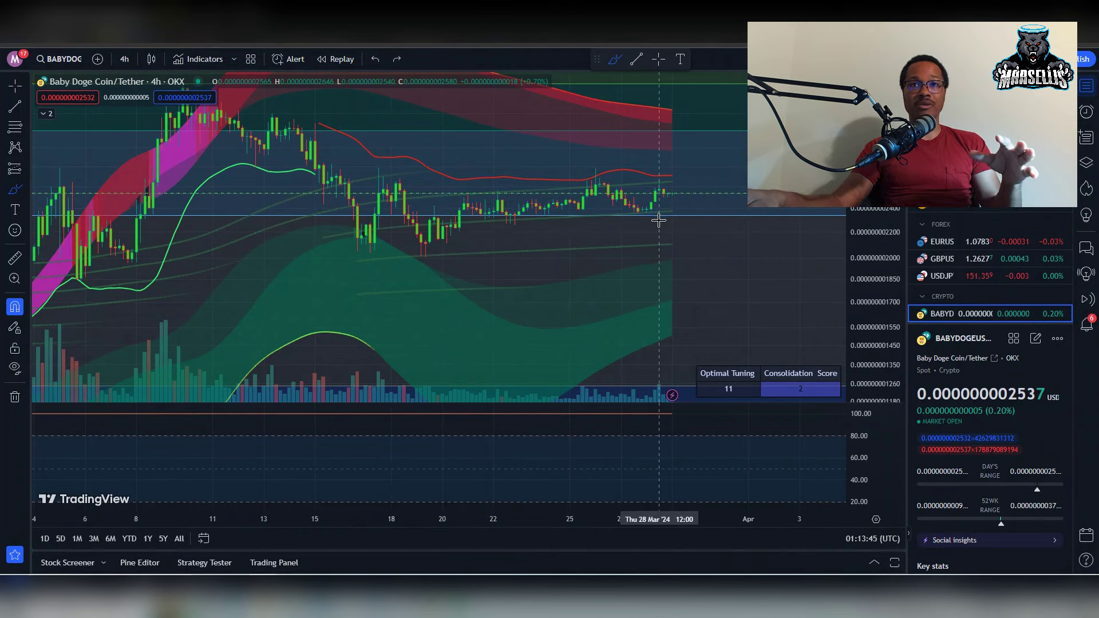
Brush short strokes along the blue support line and from the latest candle down to it, and undo them all.
scroll(664, 216, up, 5)
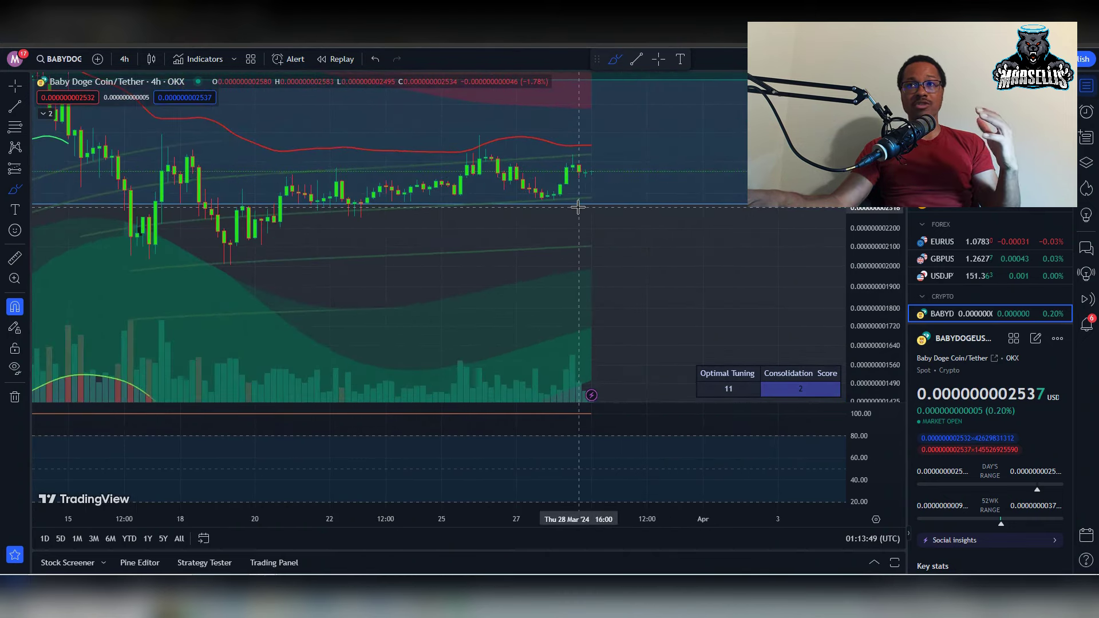
drag(580, 208, 647, 204)
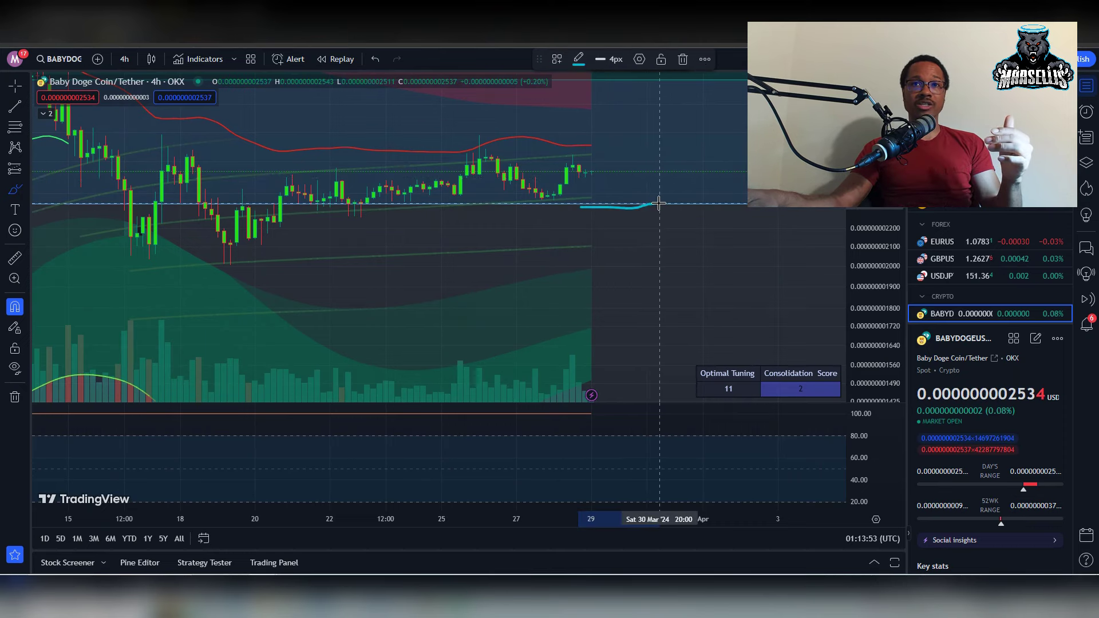
key(ctrl+z)
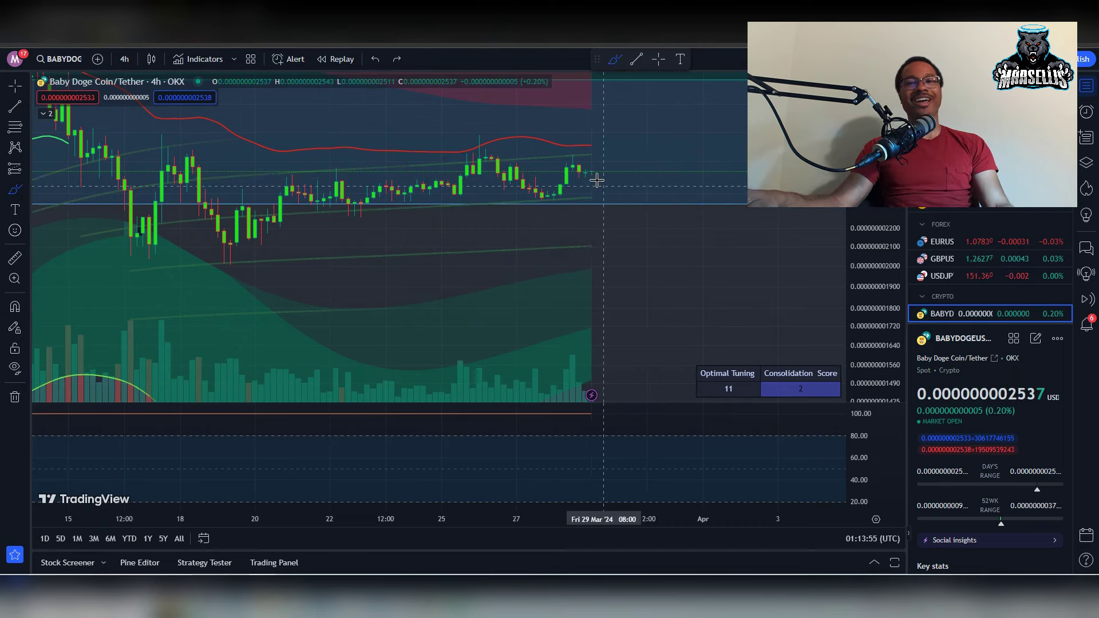
mouse_move(578, 168)
mouse_down()
mouse_move(596, 198)
mouse_move(653, 205)
mouse_up()
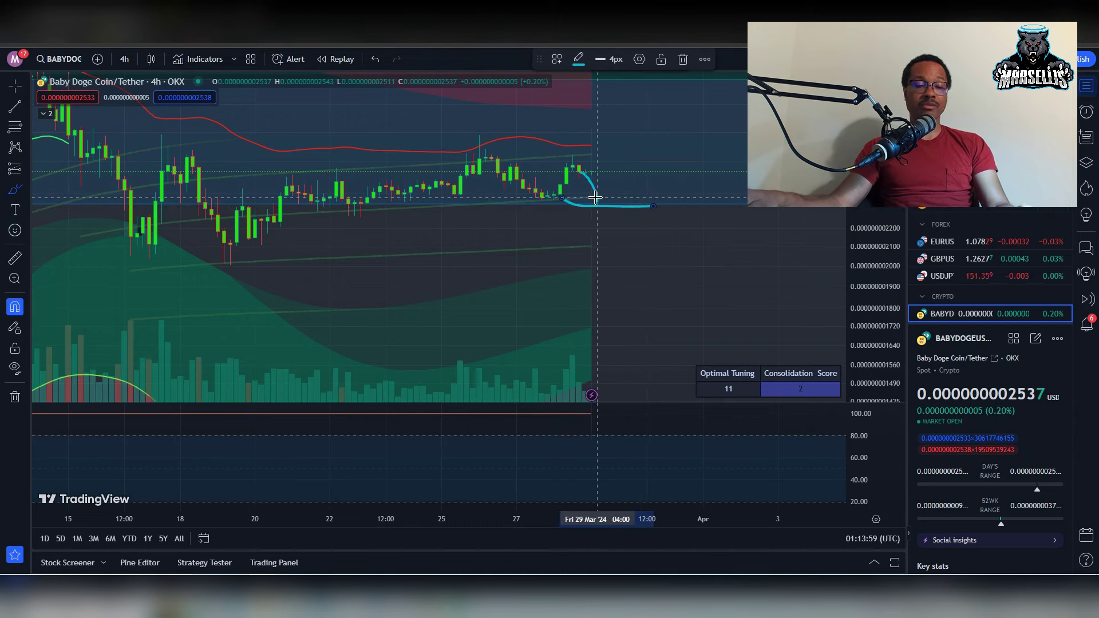
key(ctrl+z)
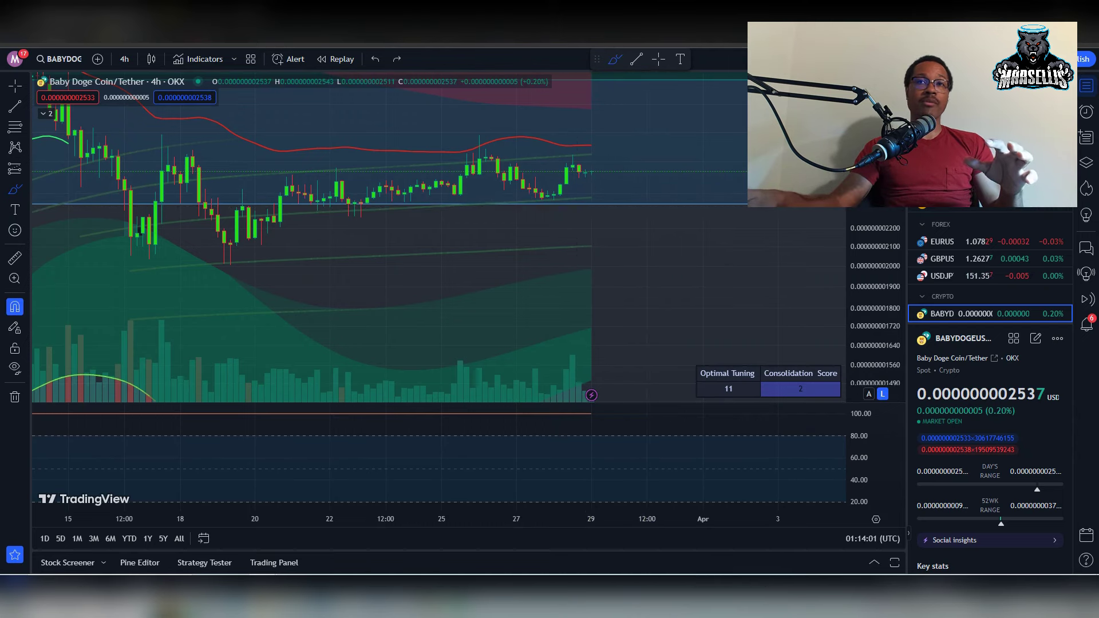
Brush a possible drop from the latest candle to the bottom of the lower green band, and undo all the strokes.
drag(587, 166, 597, 268)
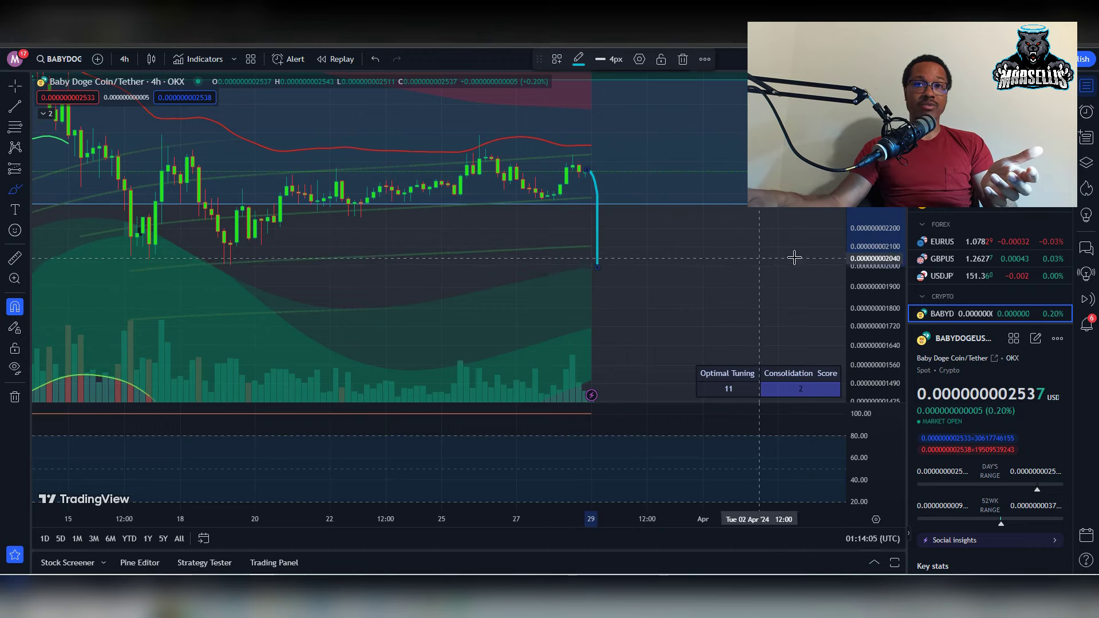
scroll(873, 258, down, 5)
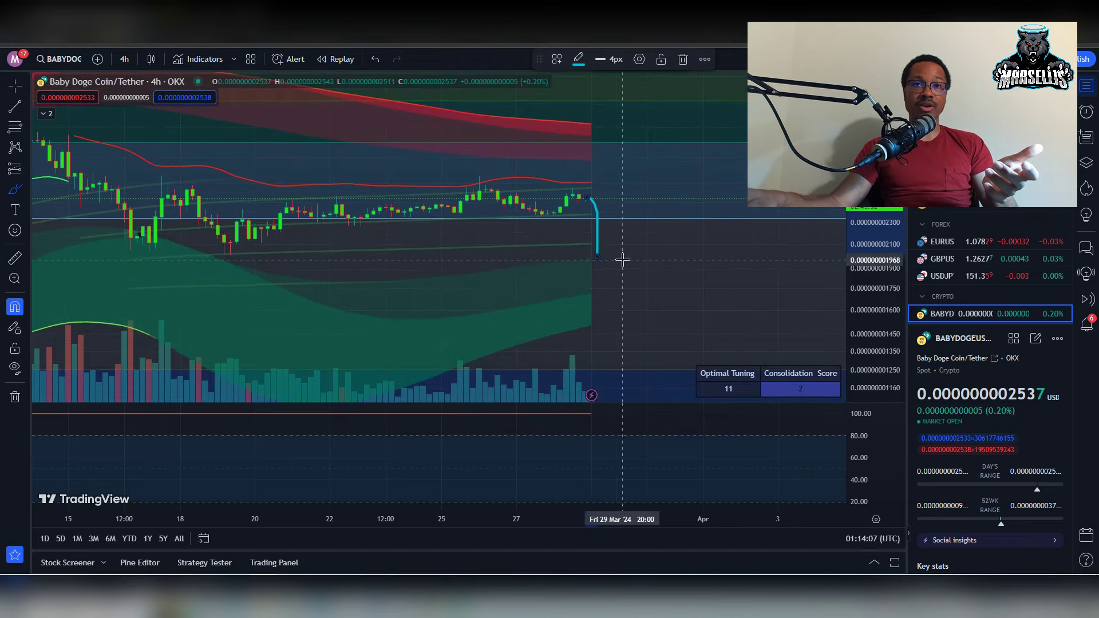
drag(597, 256, 599, 318)
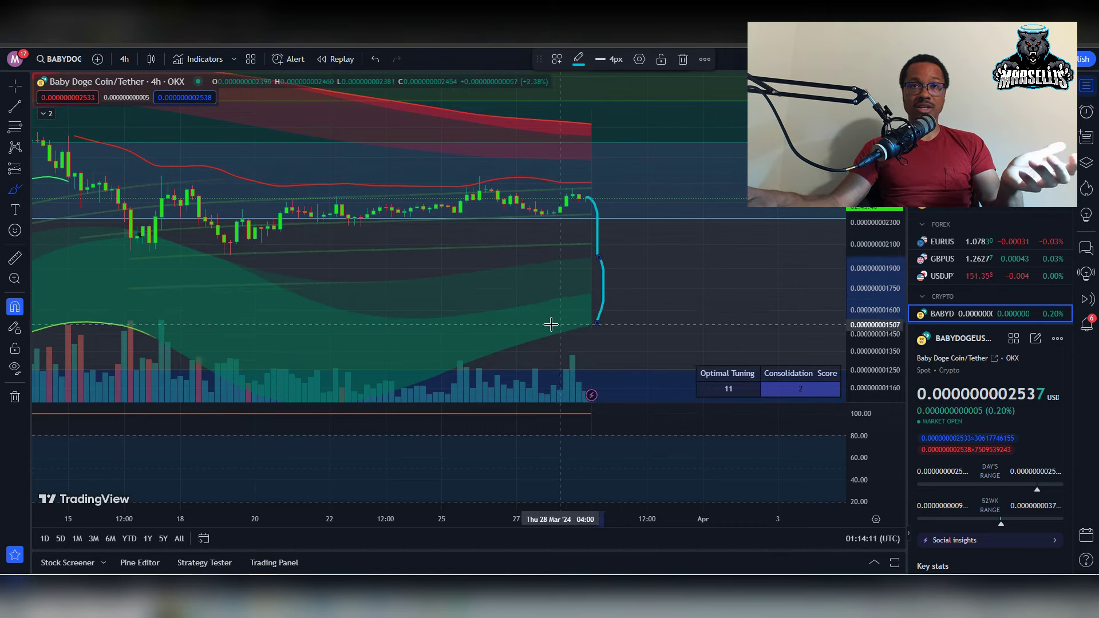
drag(544, 324, 753, 349)
key(ctrl+z)
key(ctrl+z)
key(ctrl+z)
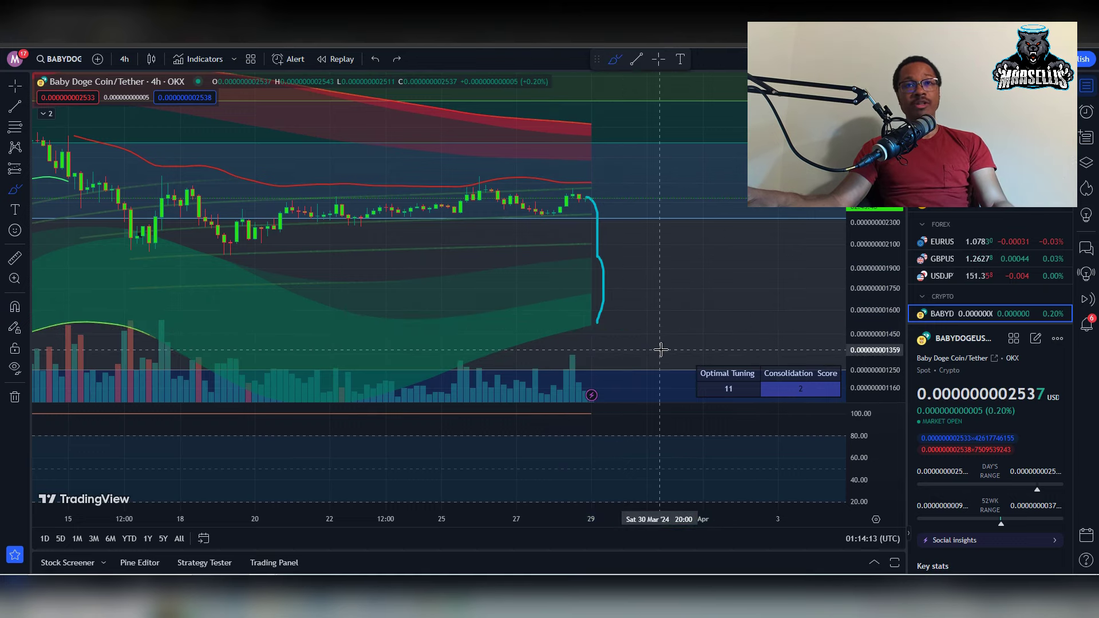
key(ctrl+z)
Trace the edges of the red upper band and green lower band with four brush strokes, and undo them all.
scroll(692, 211, down, 5)
scroll(875, 176, down, 6)
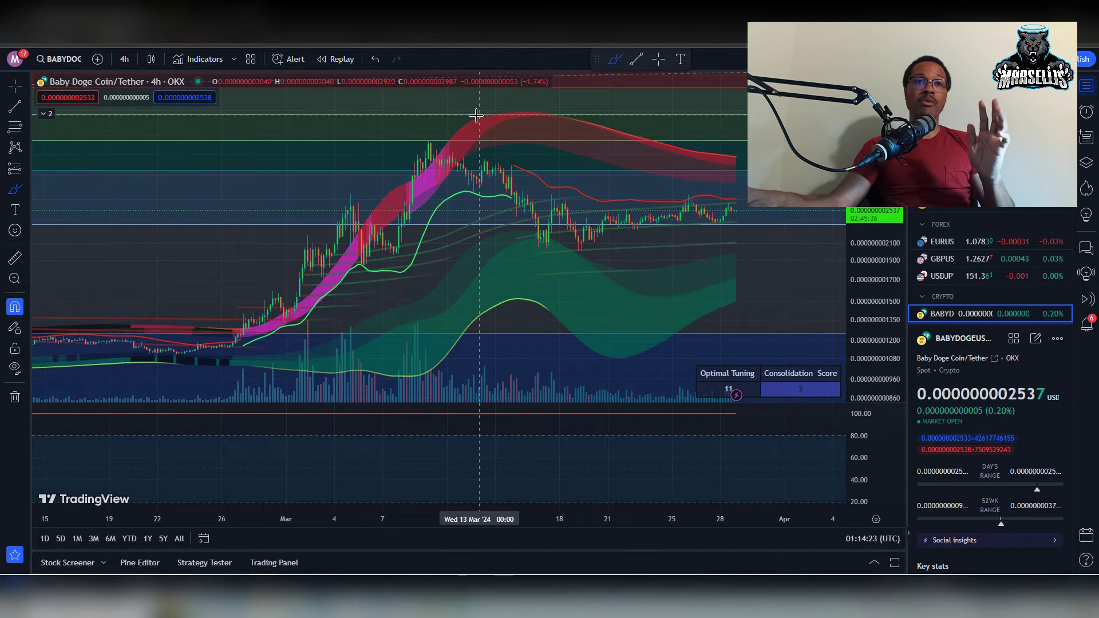
drag(498, 108, 737, 155)
drag(526, 158, 745, 192)
mouse_move(570, 253)
mouse_down()
mouse_move(659, 263)
mouse_move(742, 245)
mouse_up()
mouse_move(614, 340)
mouse_down()
mouse_move(700, 321)
mouse_move(785, 264)
mouse_up()
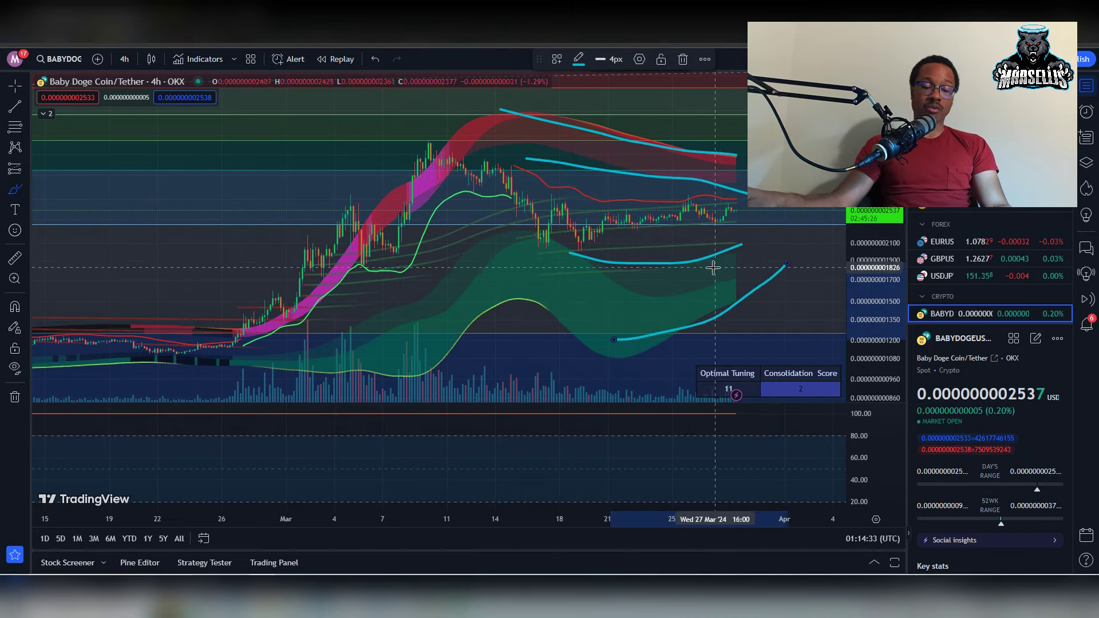
key(ctrl+z)
key(ctrl+z)
key(ctrl+z)
key(ctrl+z)
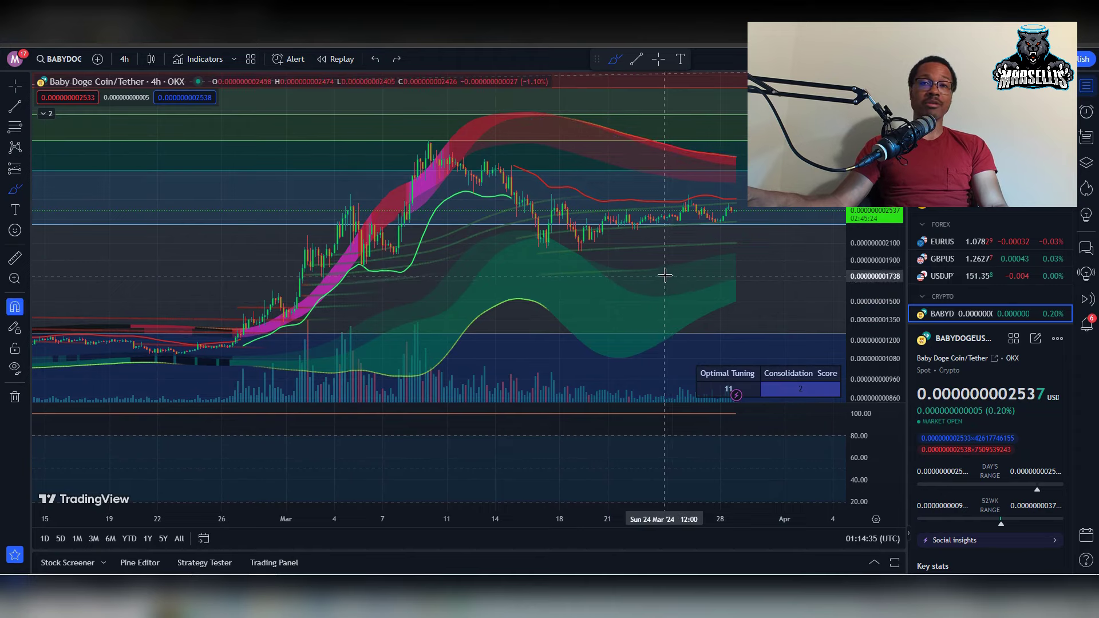
Draw a rising trend line beneath the March lows from 2 March at 0.000000001819 to 3 April.
scroll(806, 247, up, 3)
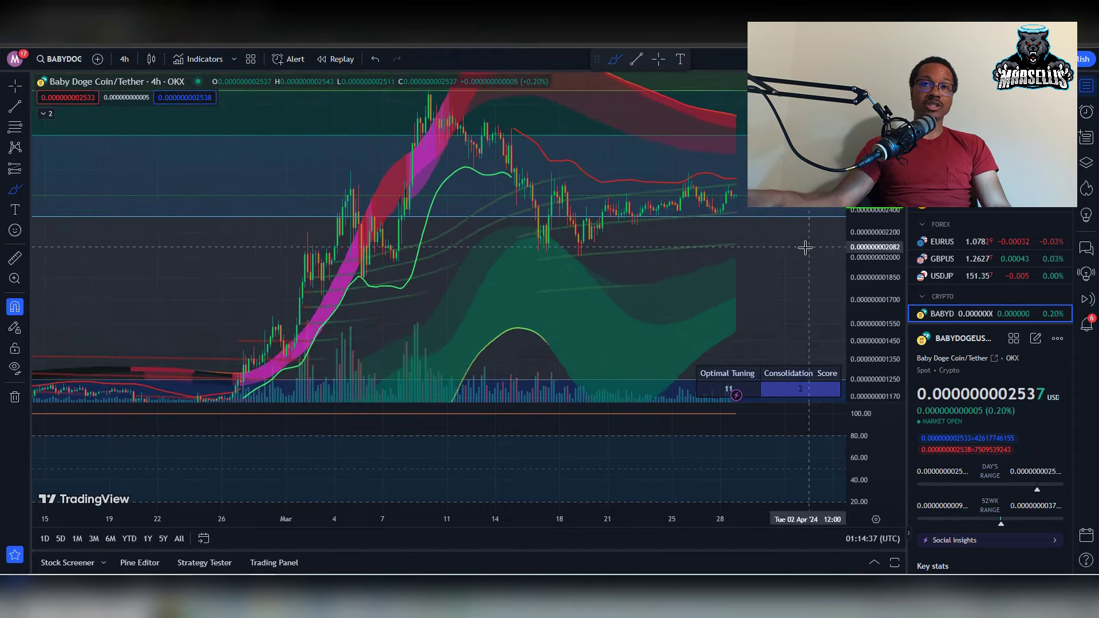
scroll(799, 248, up, 3)
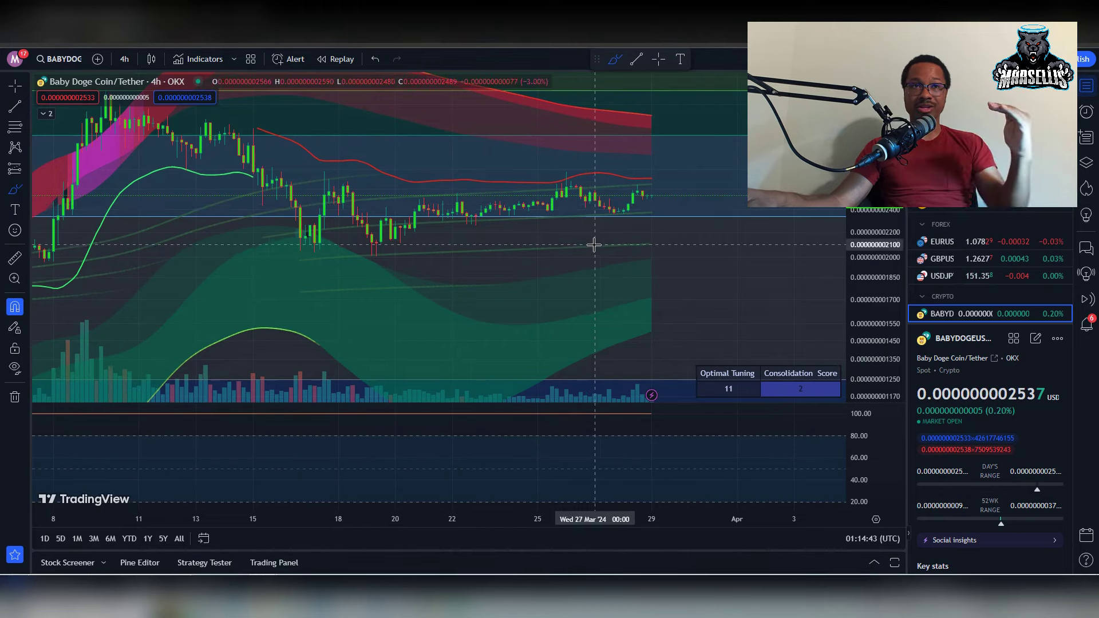
scroll(594, 245, down, 5)
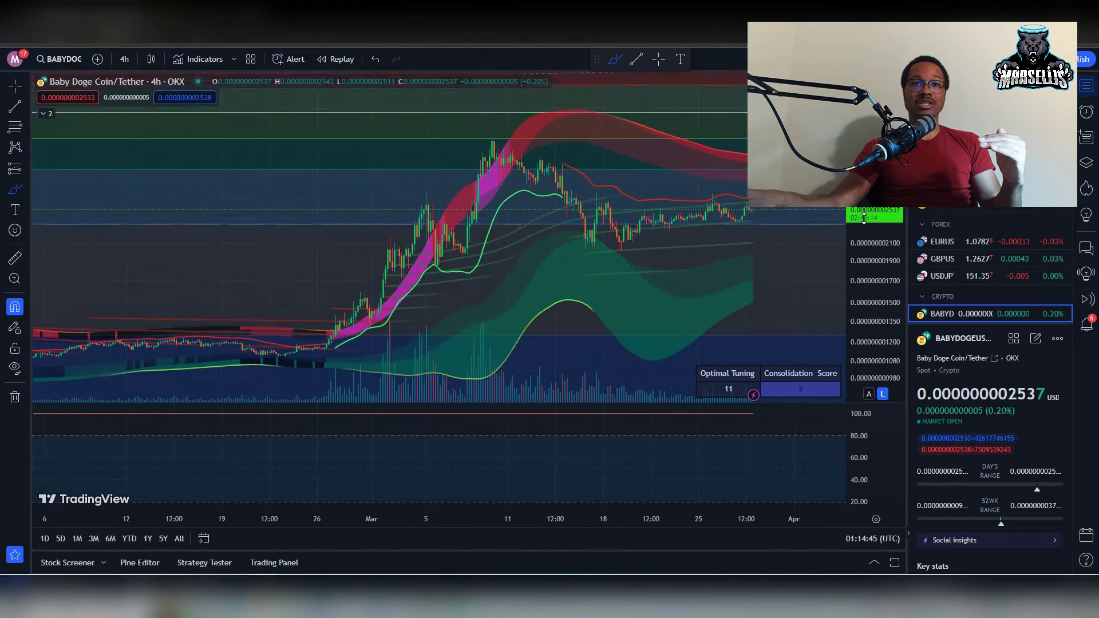
scroll(864, 217, down, 5)
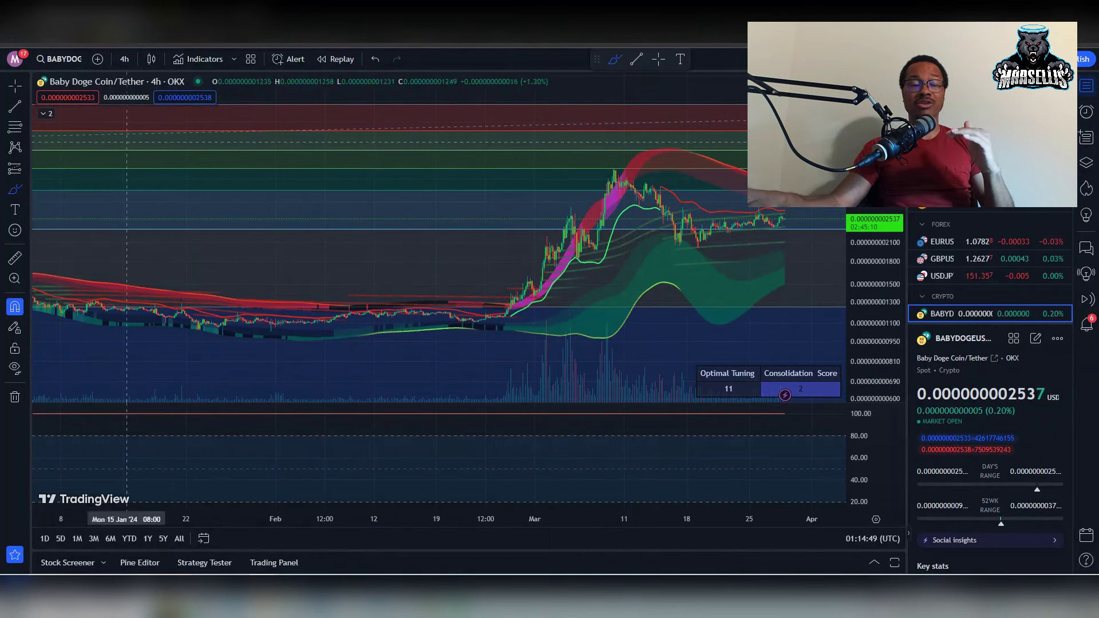
click(12, 110)
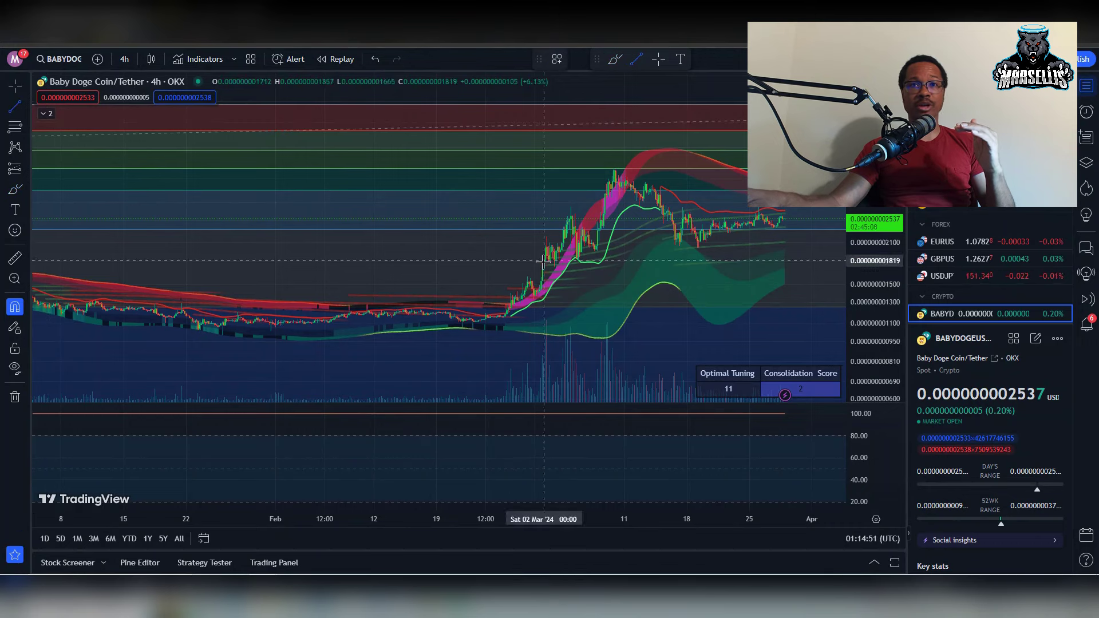
click(544, 261)
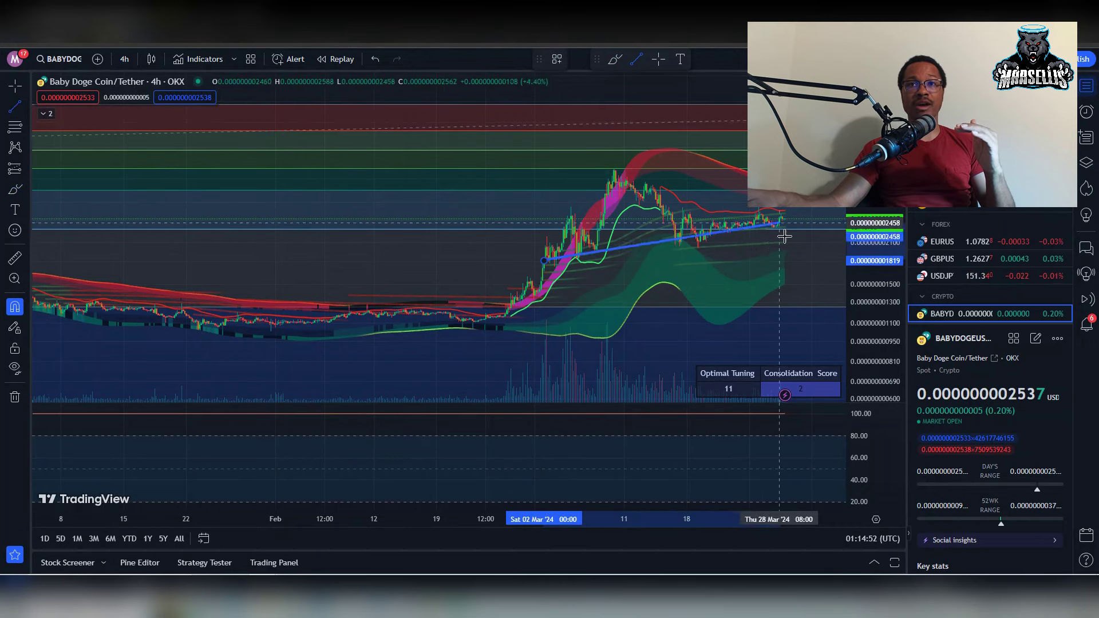
click(835, 235)
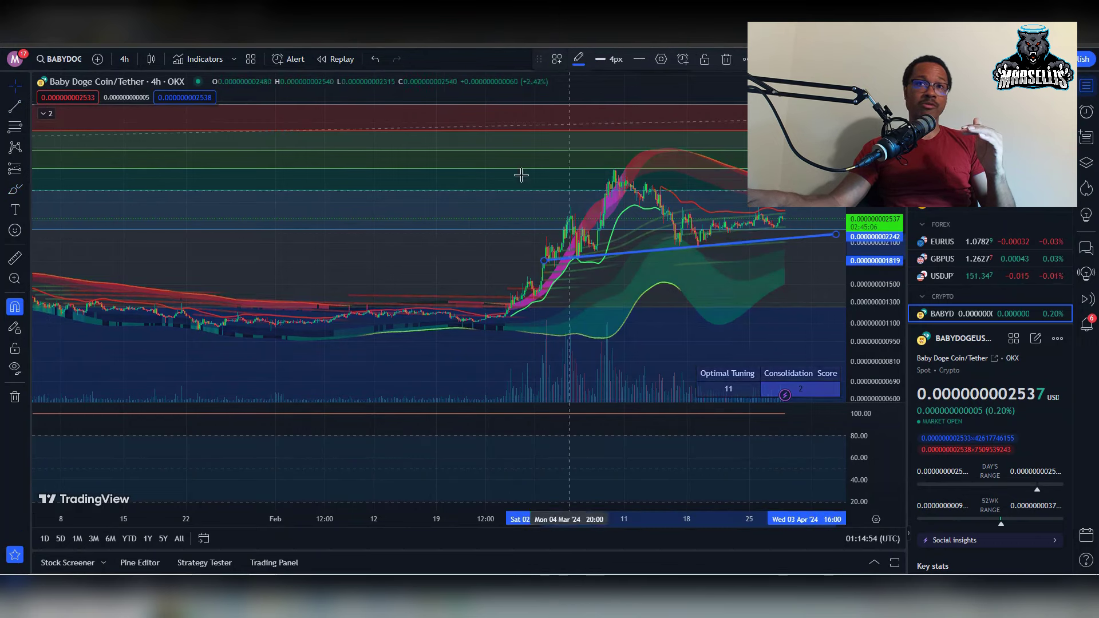
Draw a falling trend line along the March highs to early April, and move the rising line's end to nearly meet it.
click(15, 107)
click(553, 164)
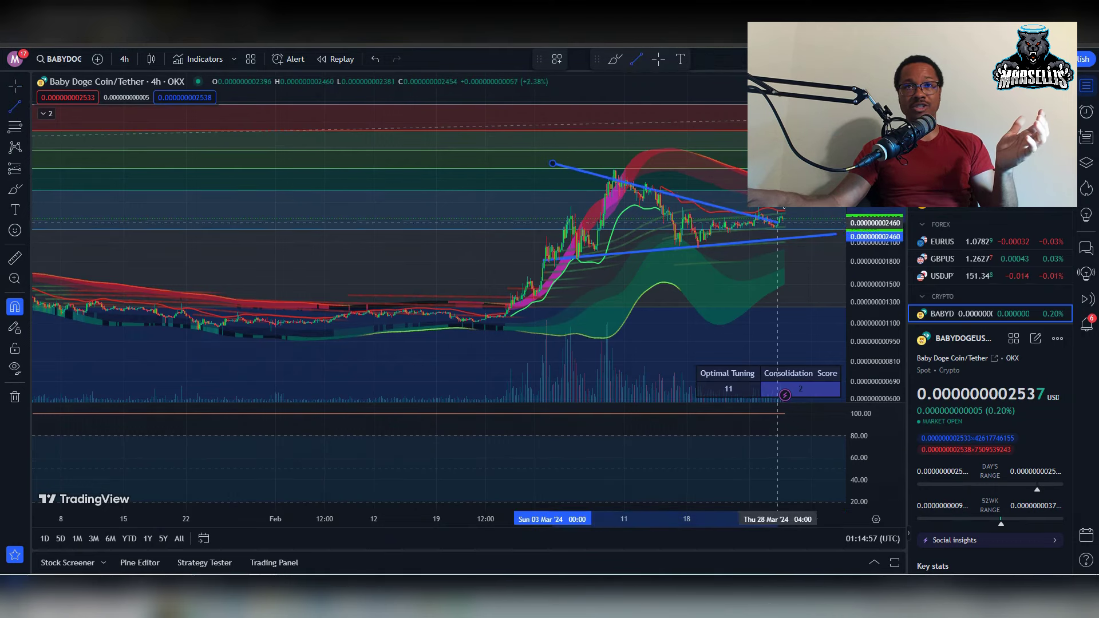
click(831, 218)
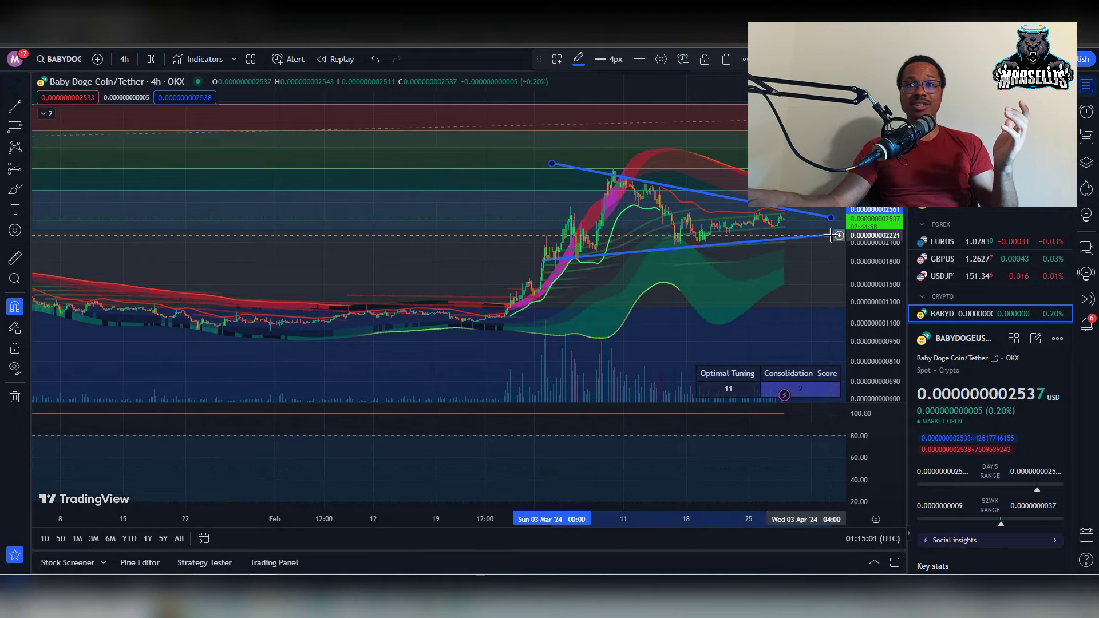
drag(836, 235, 801, 221)
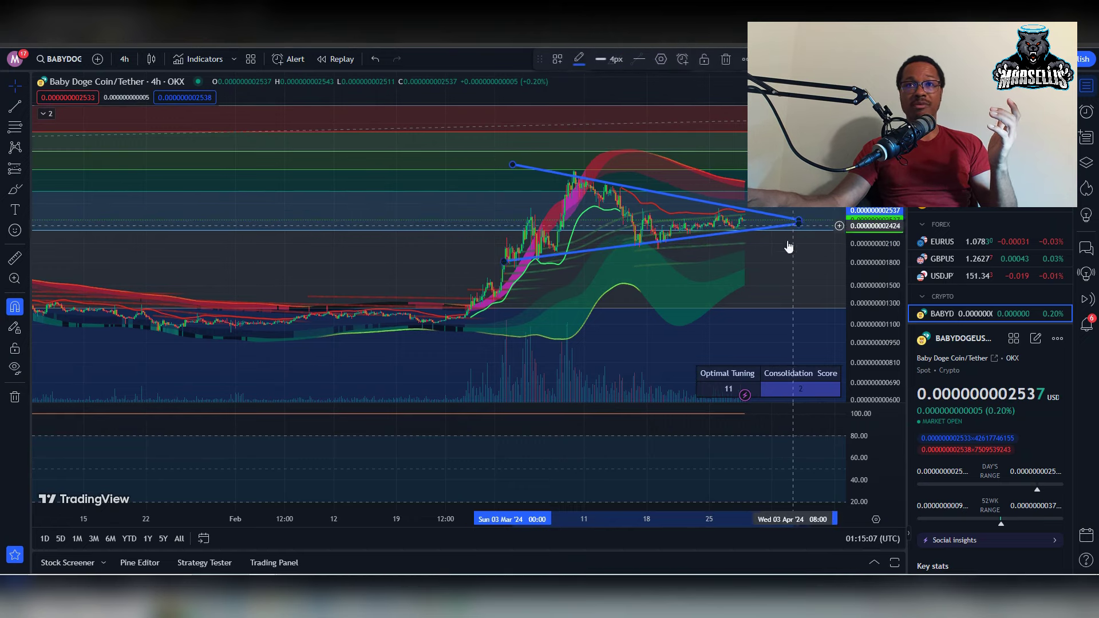
Brush a wave path through the triangle from 2 March with a steep upward breakout around 31 March, and delete it.
drag(784, 258, 733, 263)
scroll(747, 251, up, 3)
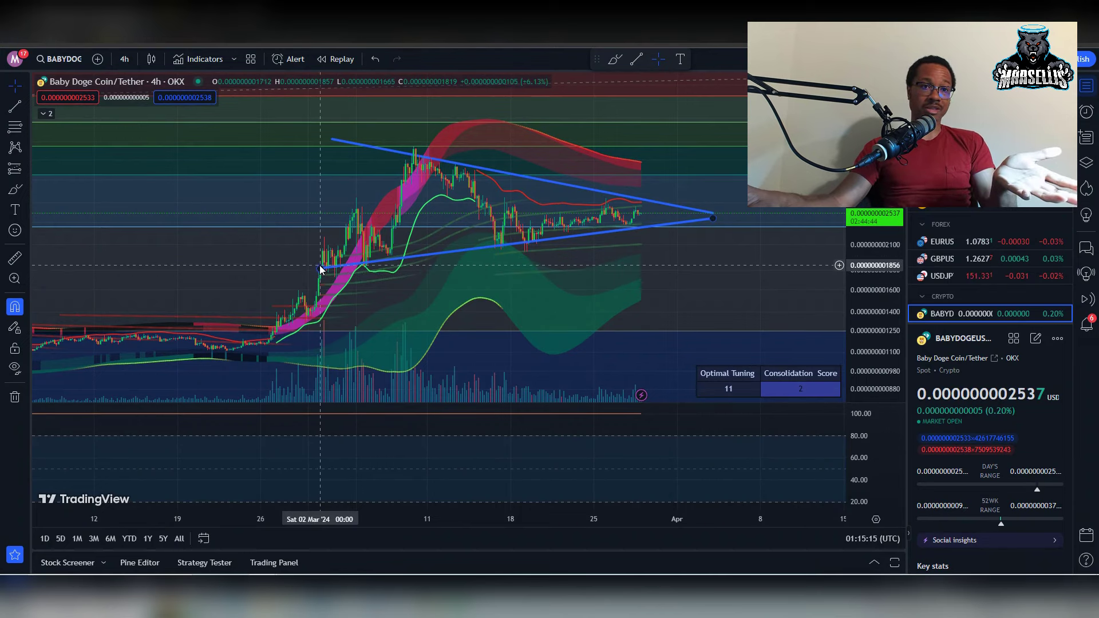
click(13, 192)
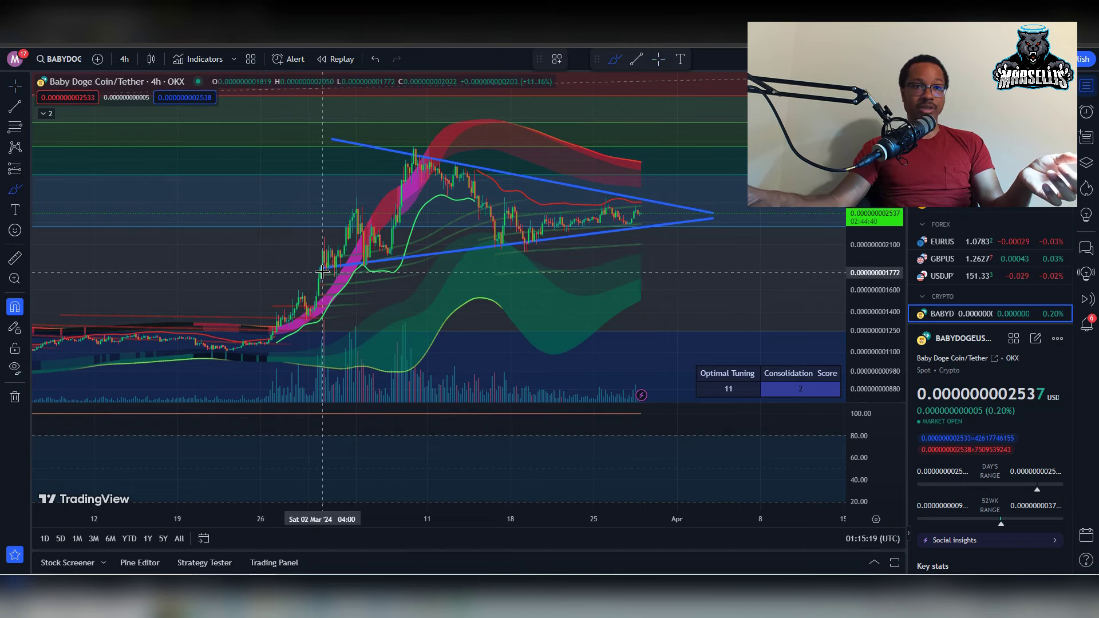
mouse_move(323, 271)
mouse_down()
mouse_move(427, 159)
mouse_move(501, 245)
mouse_move(569, 179)
mouse_move(637, 222)
mouse_move(648, 202)
mouse_up()
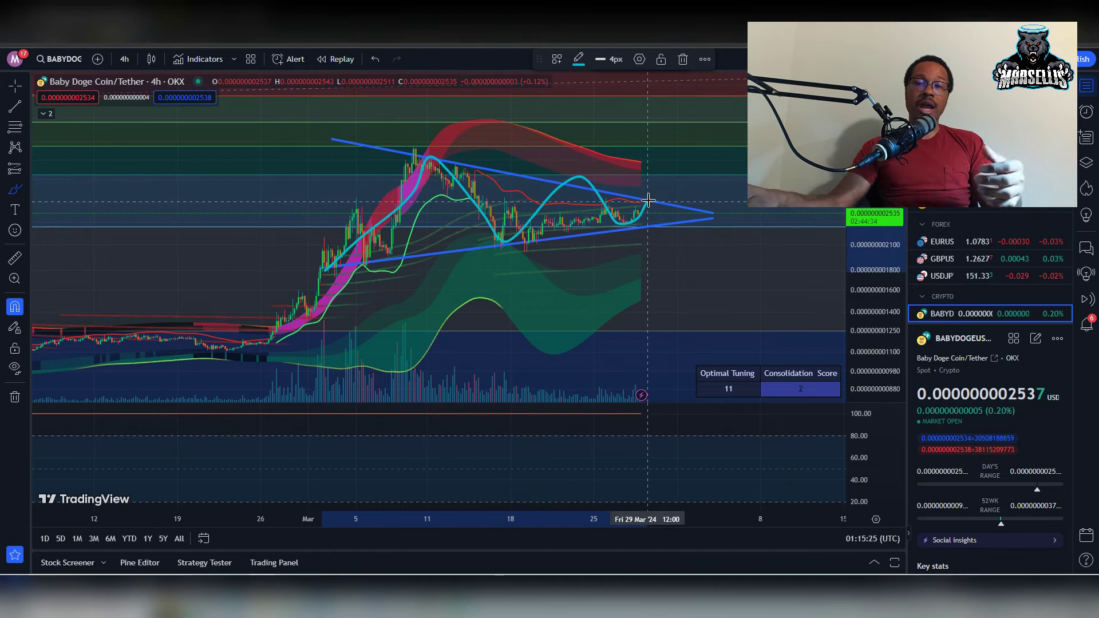
drag(664, 139, 671, 103)
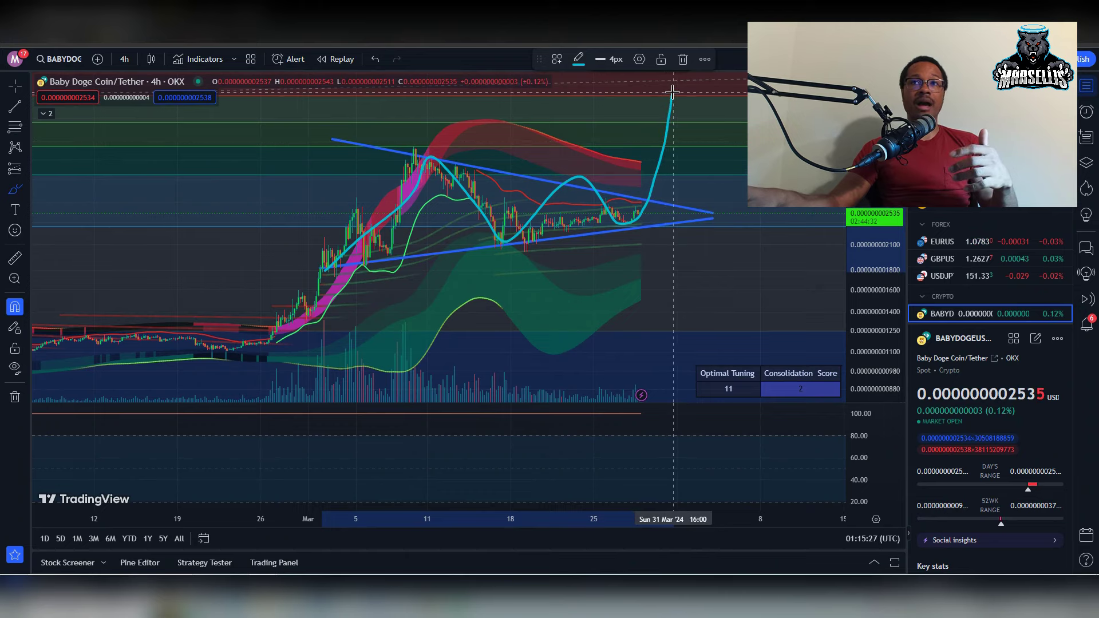
scroll(658, 94, up, 4)
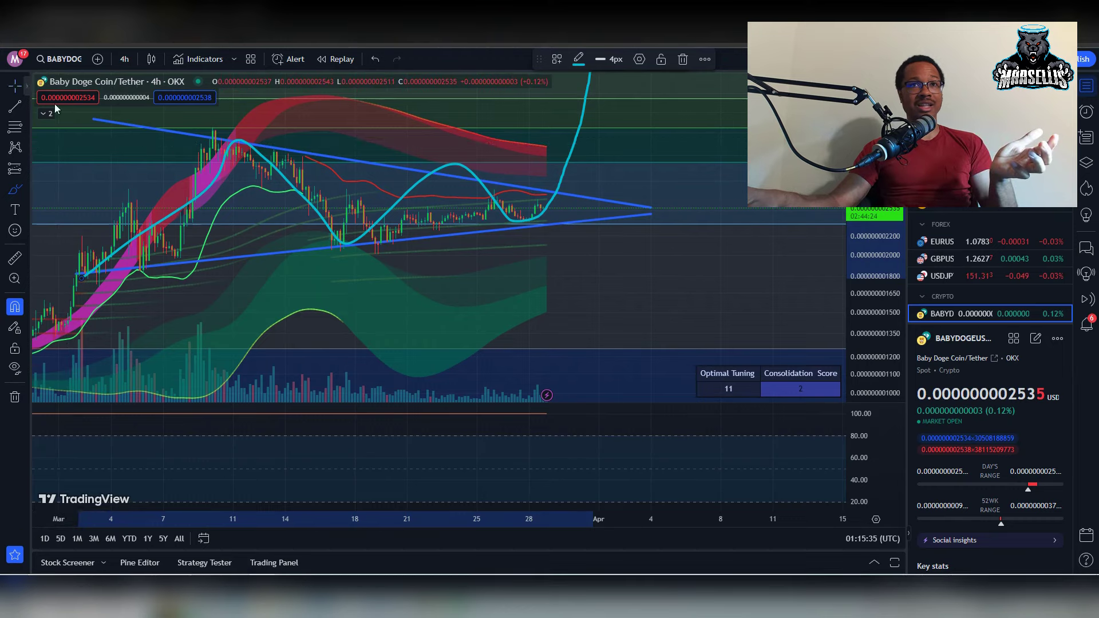
drag(639, 197, 627, 275)
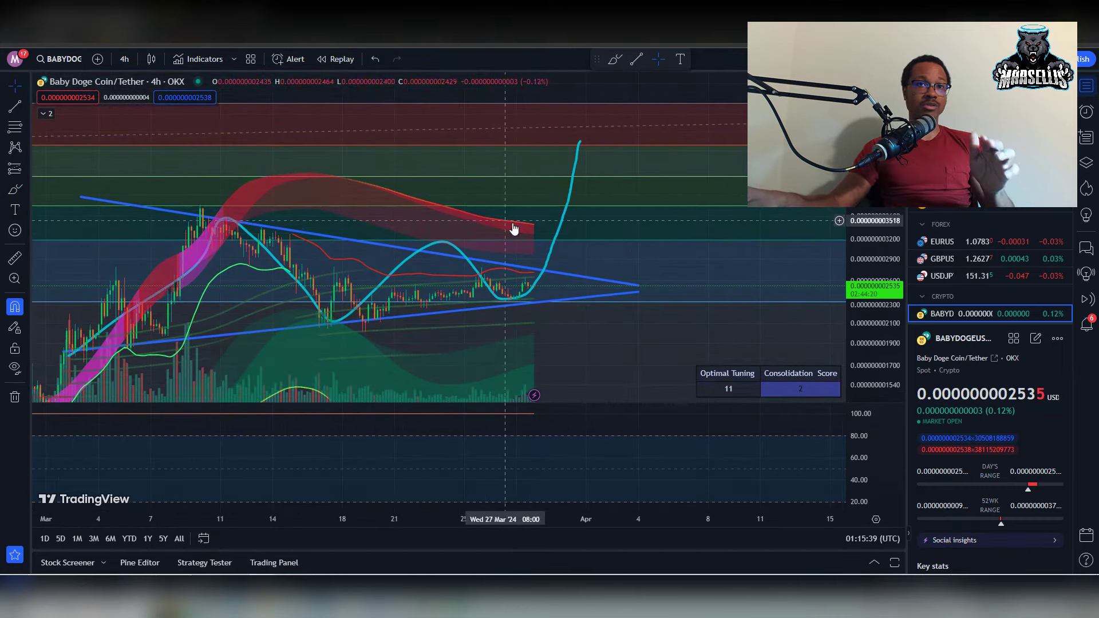
click(563, 222)
key(Delete)
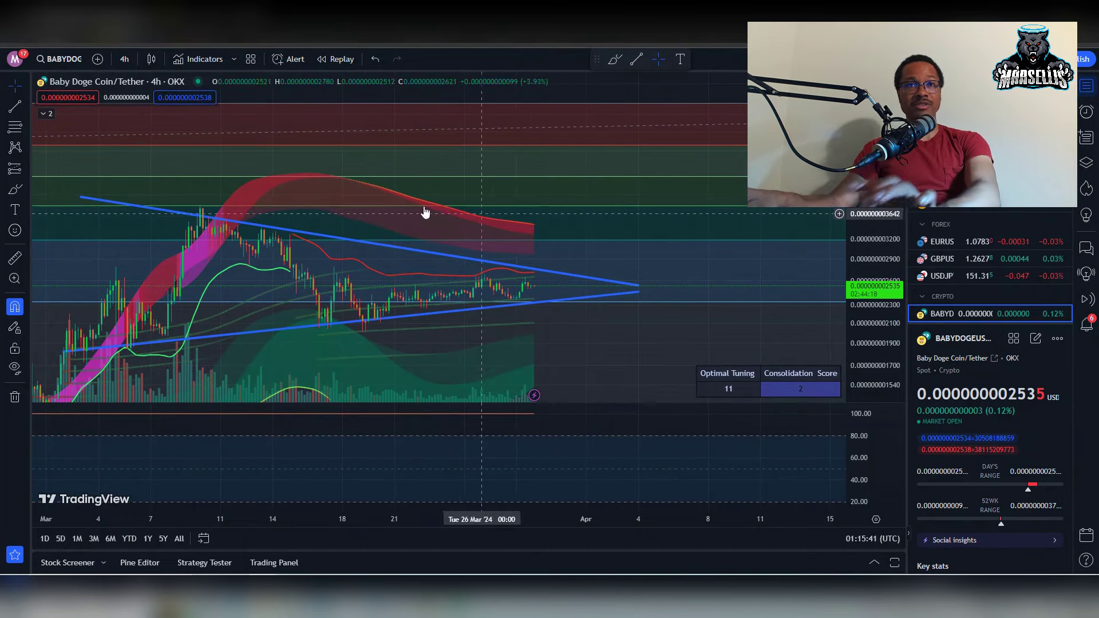
Brush an upward breakout path from 28 March with three horizontal target strokes and circled breakout point, and undo all the strokes.
click(16, 190)
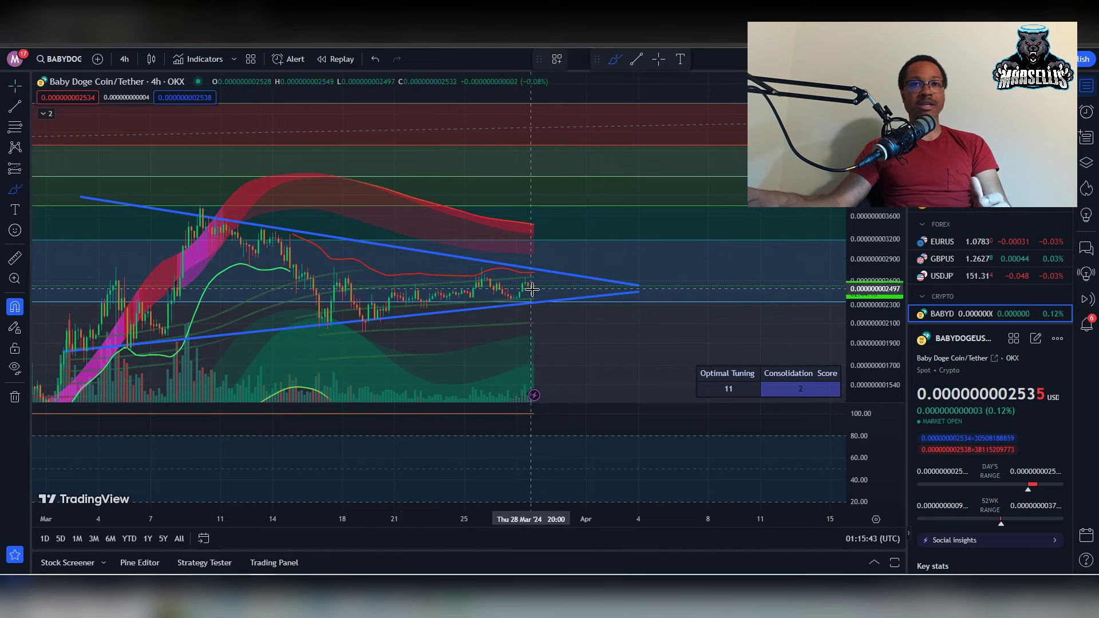
drag(532, 286, 545, 239)
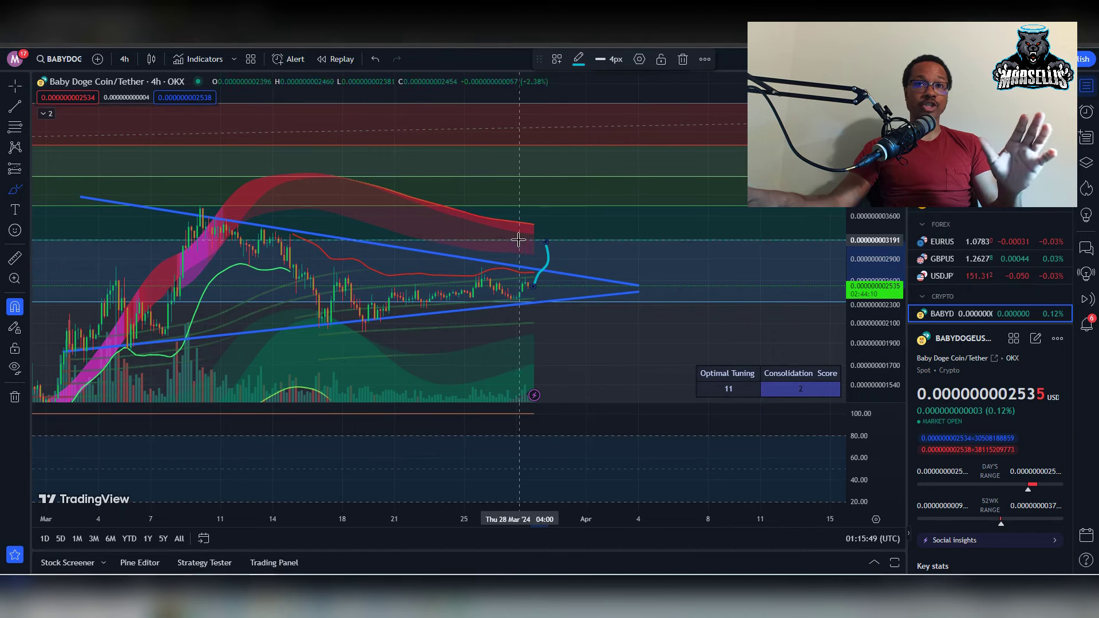
drag(510, 236, 625, 234)
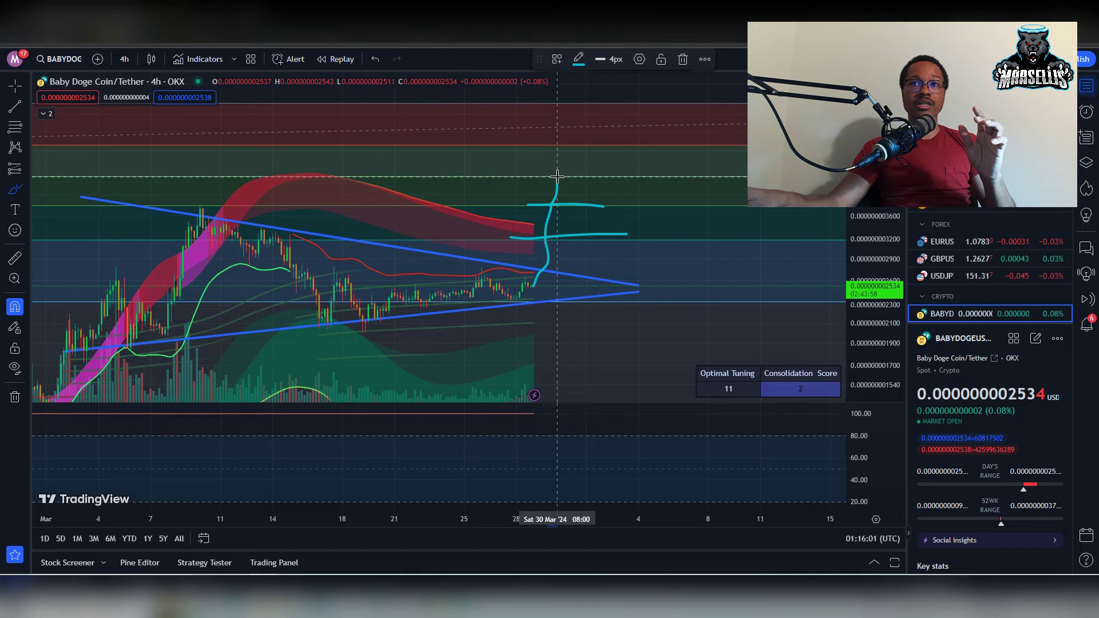
drag(560, 175, 613, 175)
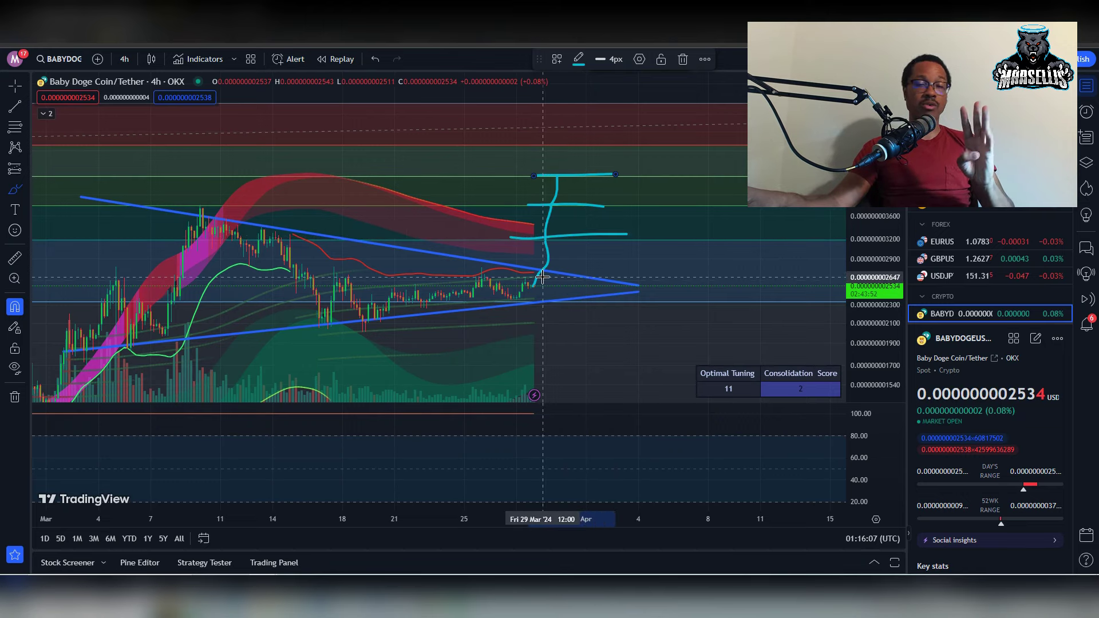
mouse_move(542, 278)
mouse_down()
mouse_move(567, 260)
mouse_move(544, 248)
mouse_move(521, 270)
mouse_move(536, 254)
mouse_up()
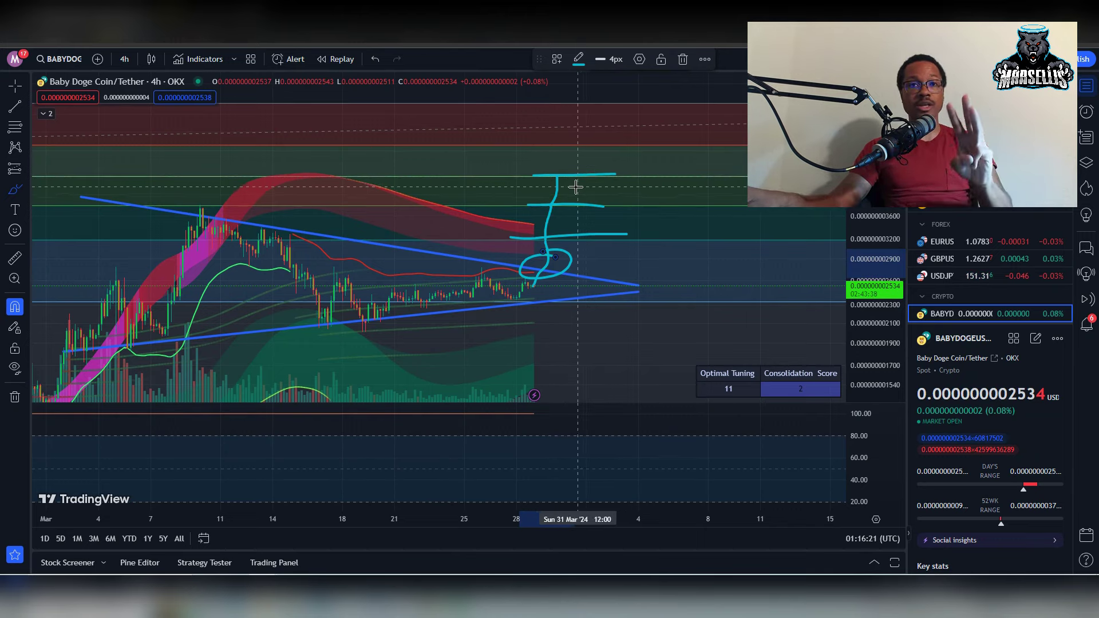
drag(606, 261, 510, 271)
key(ctrl+z)
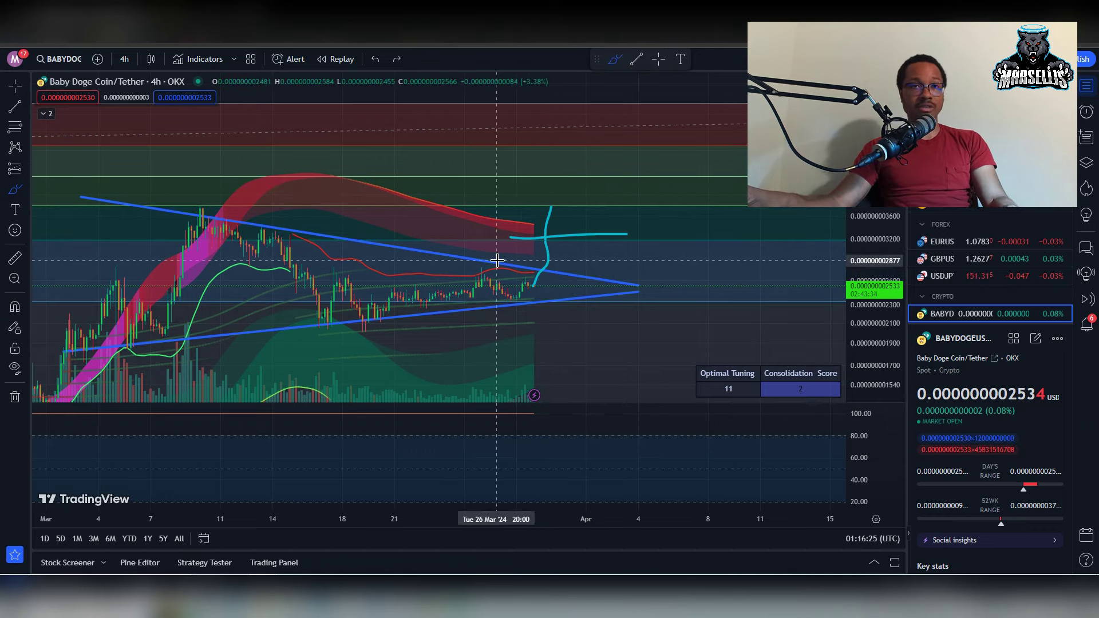
key(ctrl+z)
Switch to the Bitcoin / U.S. Dollar (BTCUSD) chart.
scroll(525, 253, down, 3)
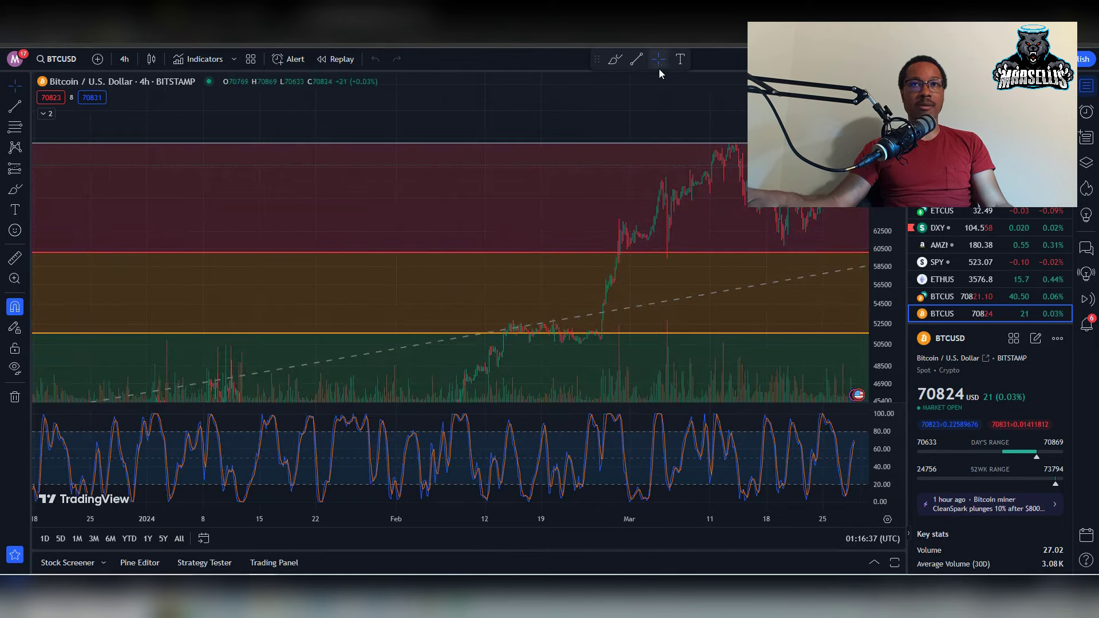
drag(573, 172, 396, 181)
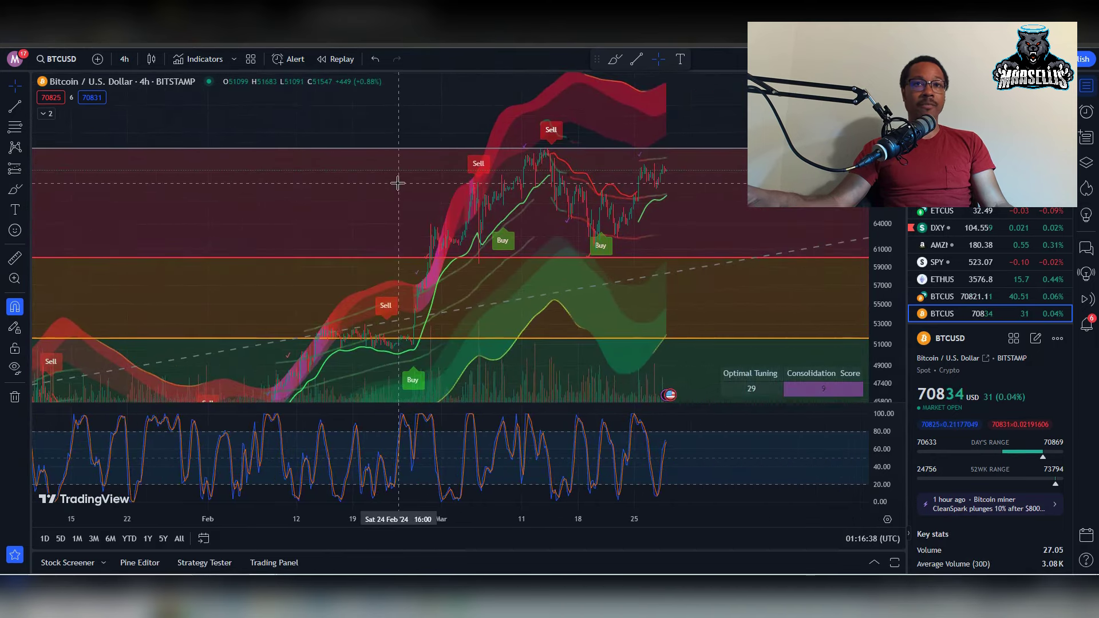
Brush a wave along Bitcoin's March price action and a second stroke near the highs, and undo both.
click(15, 190)
mouse_move(455, 236)
mouse_down()
mouse_move(555, 169)
mouse_move(639, 205)
mouse_move(677, 154)
mouse_up()
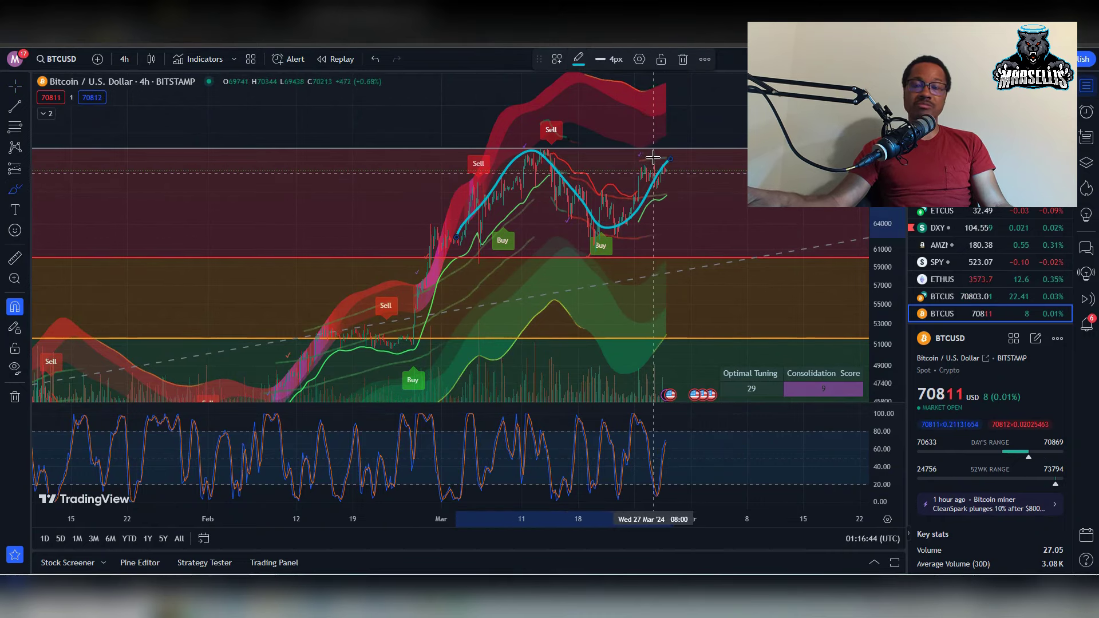
mouse_move(475, 158)
mouse_down()
mouse_move(802, 182)
mouse_move(777, 189)
mouse_up()
key(ctrl+z)
key(ctrl+z)
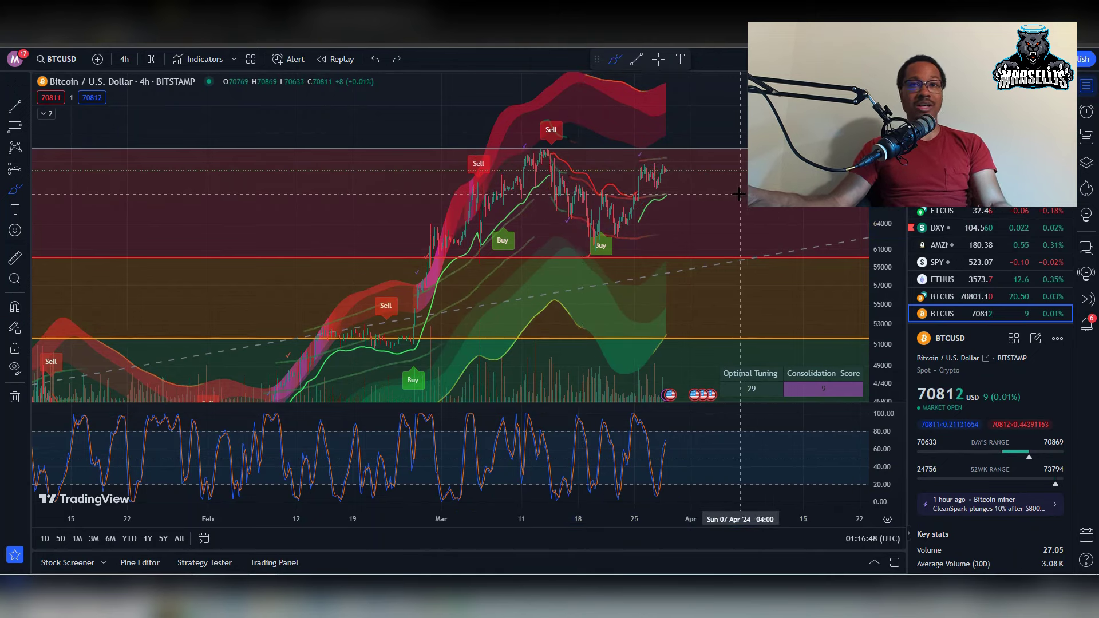
key(ctrl)
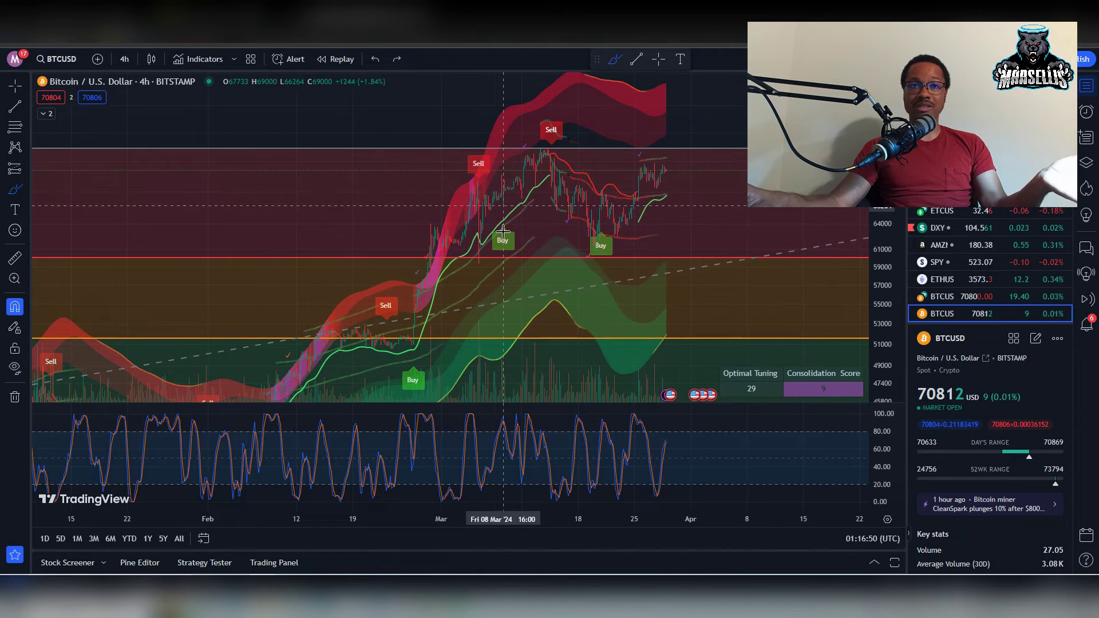
Examine Bitcoin's longer price history on the 4-hour chart, back to mid-2023.
drag(883, 263, 883, 319)
scroll(839, 248, down, 3)
click(659, 59)
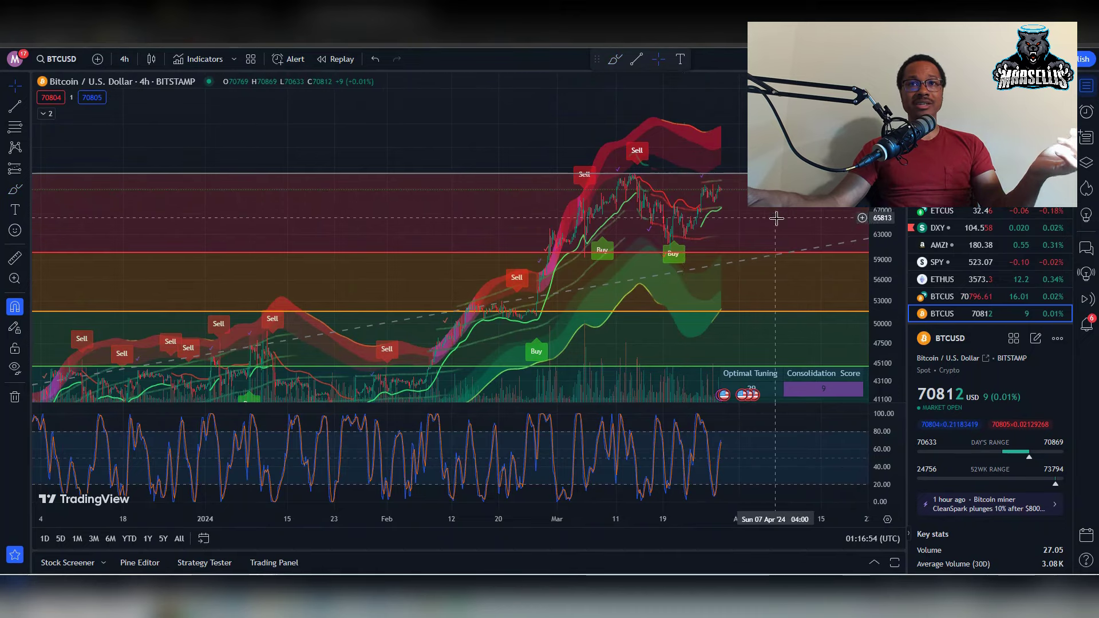
drag(777, 220, 732, 90)
scroll(726, 150, down, 3)
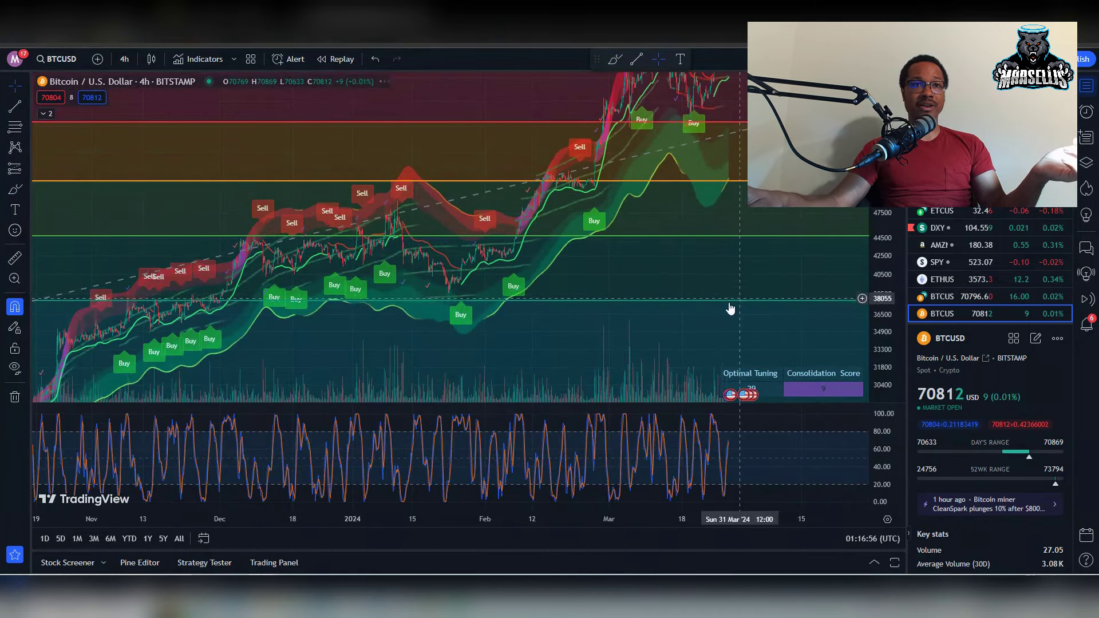
scroll(687, 304, down, 5)
drag(699, 263, 586, 146)
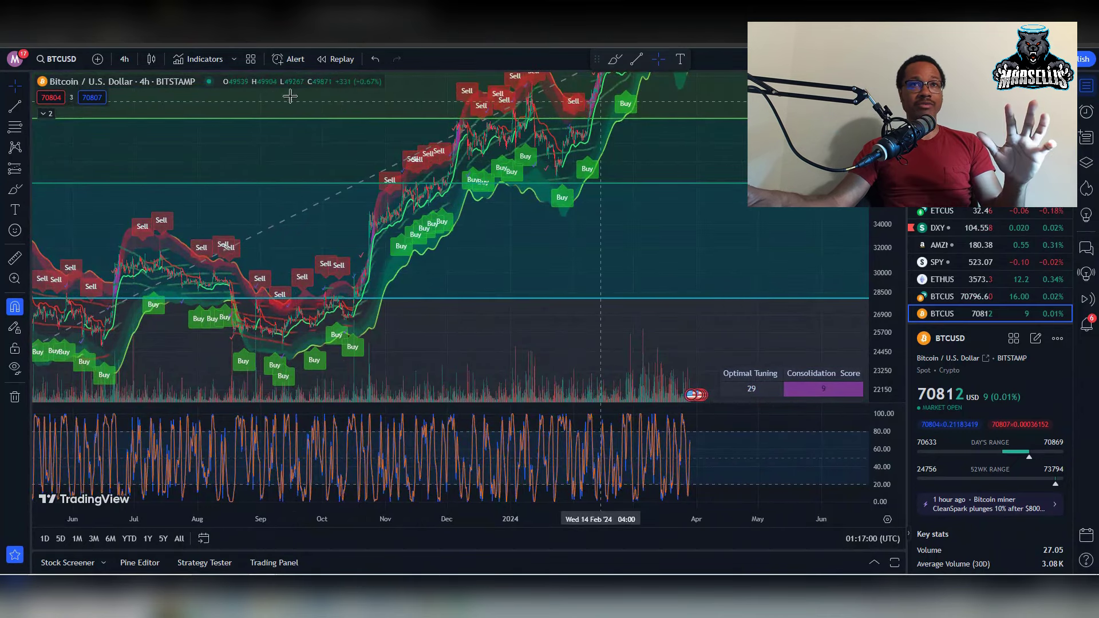
Expand the indicator legend and switch the Bitcoin chart to the 1-day interval.
click(44, 115)
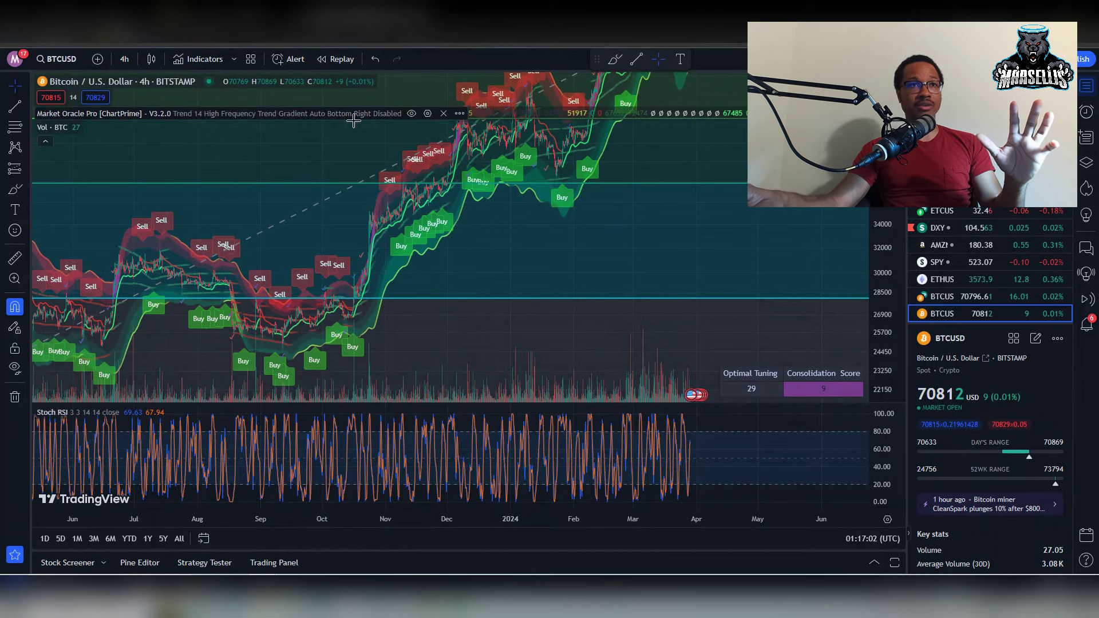
click(412, 113)
click(413, 114)
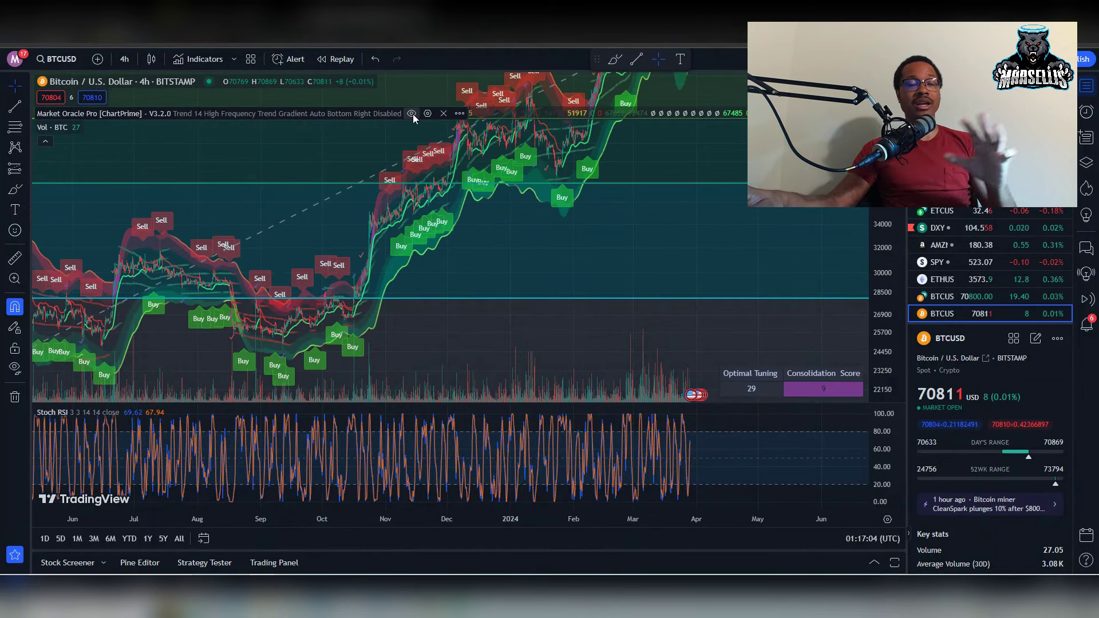
click(126, 59)
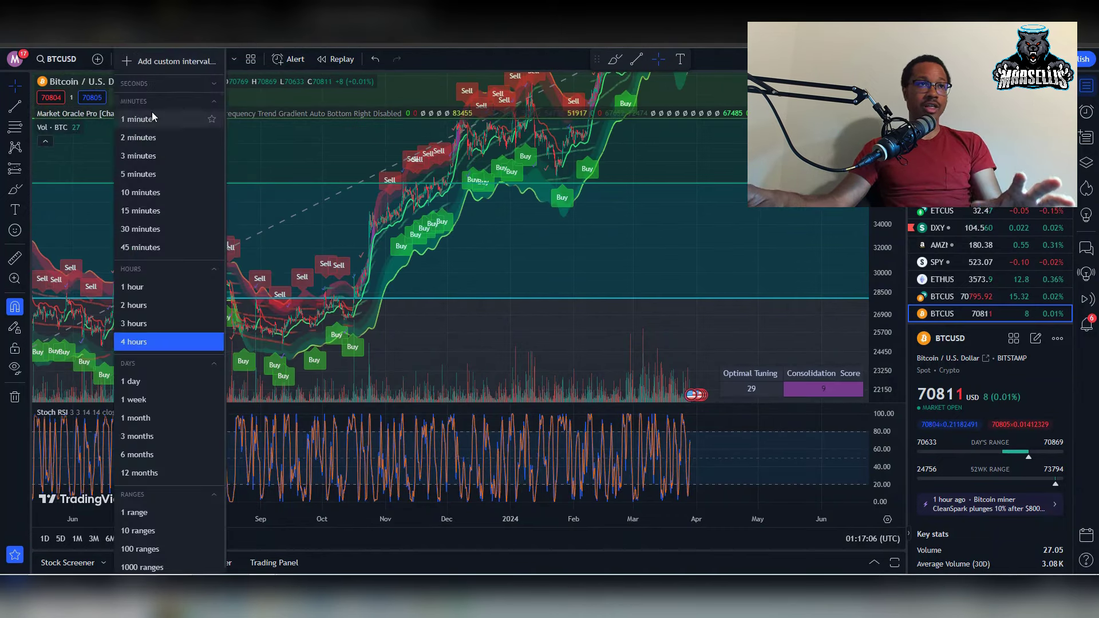
click(131, 381)
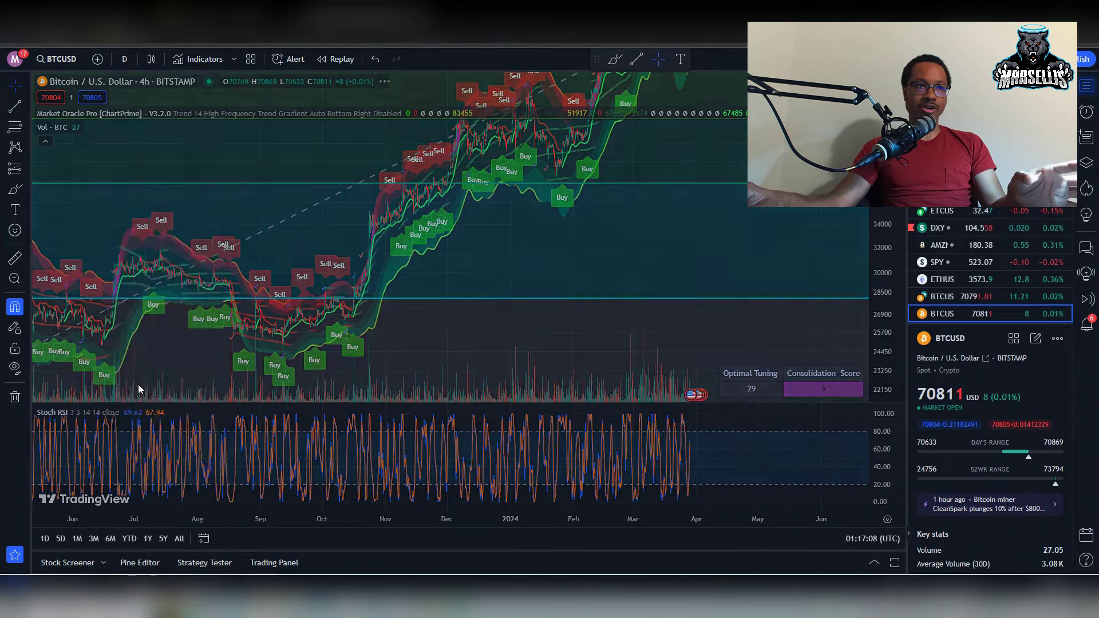
scroll(609, 264, up, 4)
scroll(609, 264, up, 1)
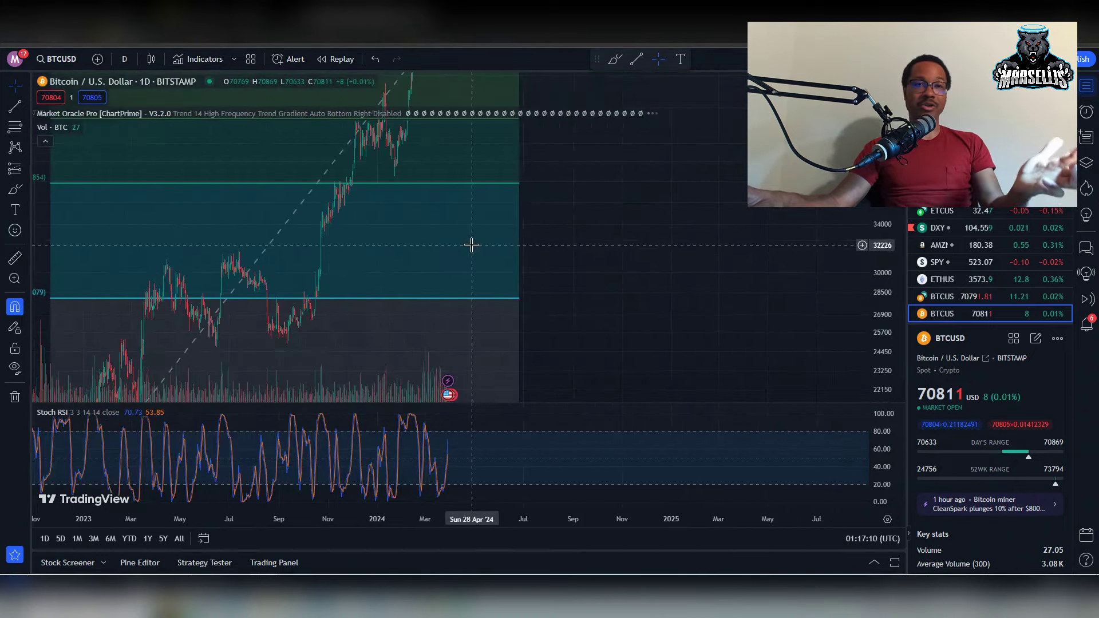
scroll(889, 213, down, 6)
drag(768, 238, 825, 289)
scroll(887, 237, down, 3)
drag(831, 241, 880, 248)
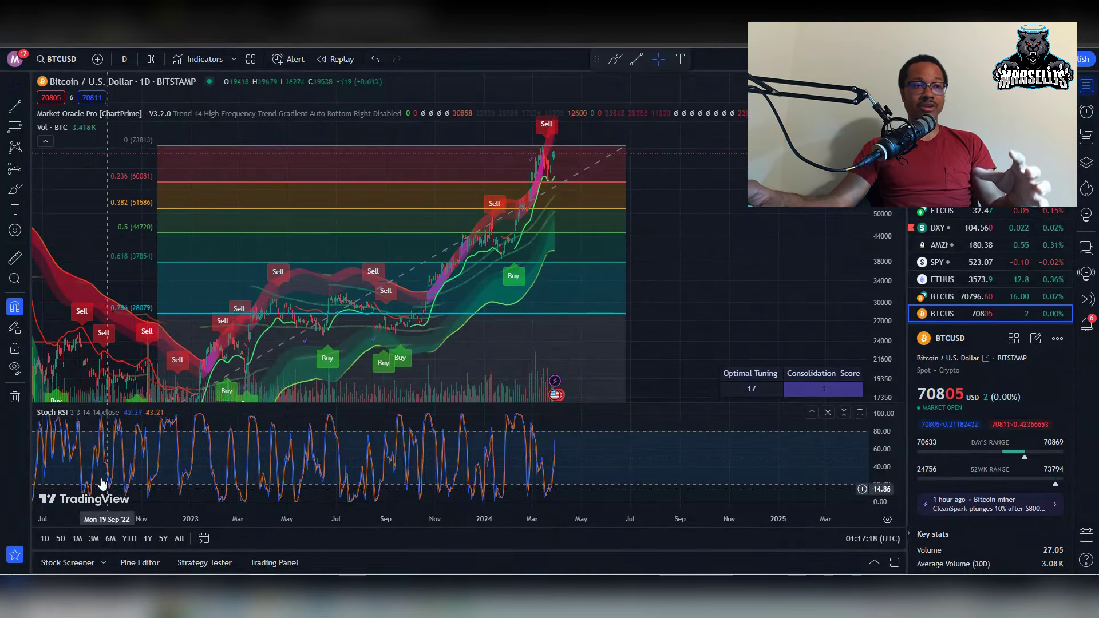
Brush a circle and upward stroke at the latest Stoch RSI values plus a rising stroke beside the current price, and undo them.
click(615, 59)
mouse_move(574, 436)
mouse_down()
mouse_move(564, 462)
mouse_move(594, 433)
mouse_up()
drag(543, 473, 575, 423)
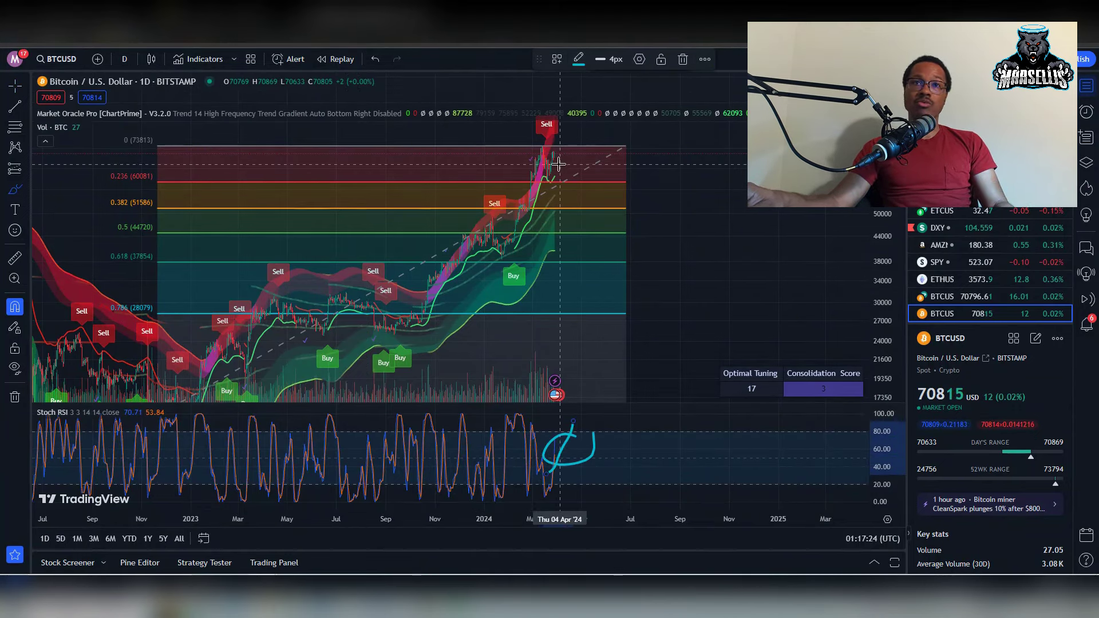
drag(558, 163, 573, 124)
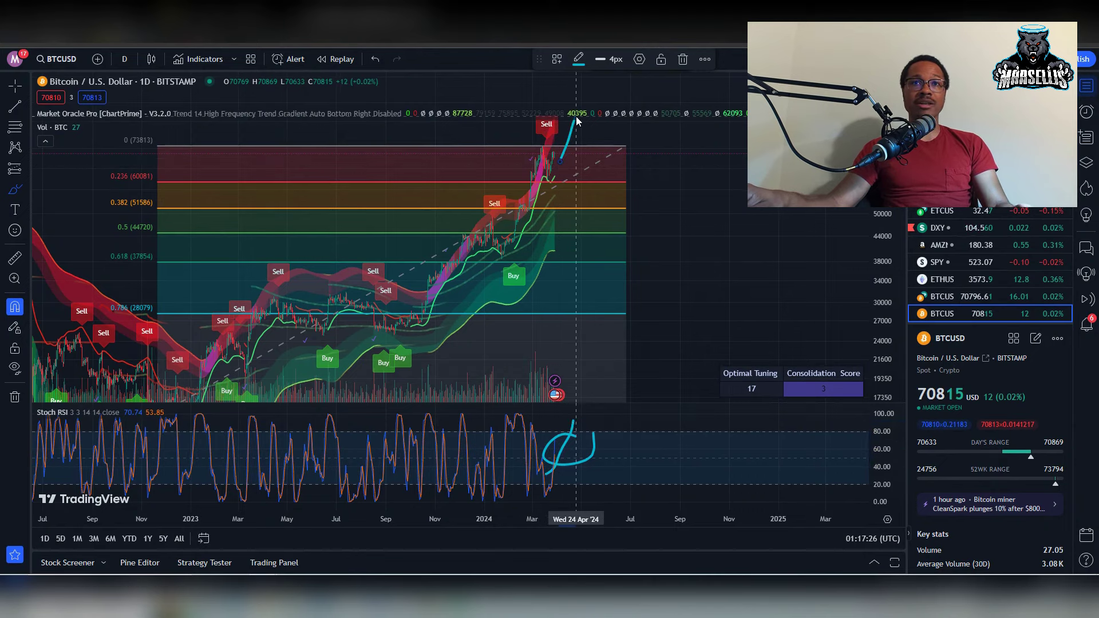
key(ctrl+z)
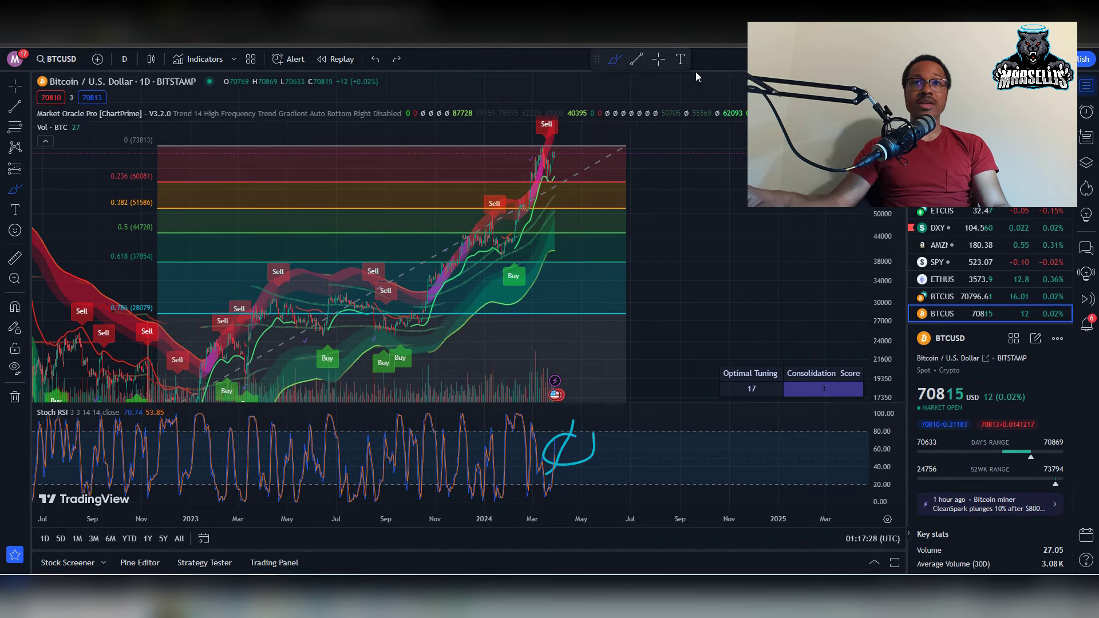
click(659, 60)
Hide the Market Oracle Pro indicator and delete the Fibonacci retracement from the daily Bitcoin chart.
scroll(701, 220, up, 2)
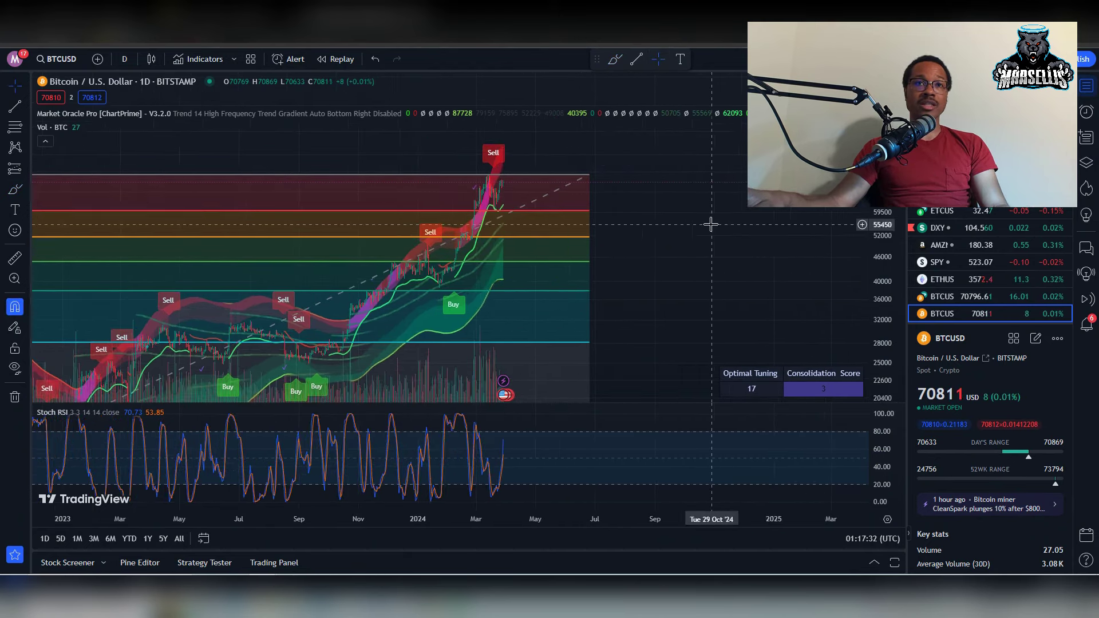
drag(709, 225, 784, 170)
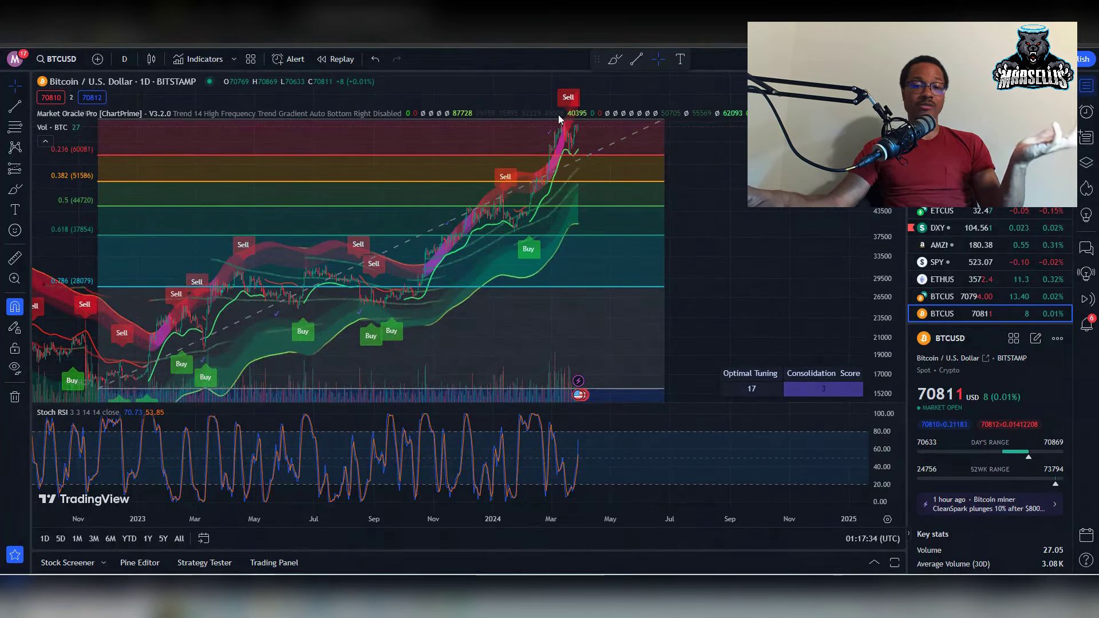
click(412, 113)
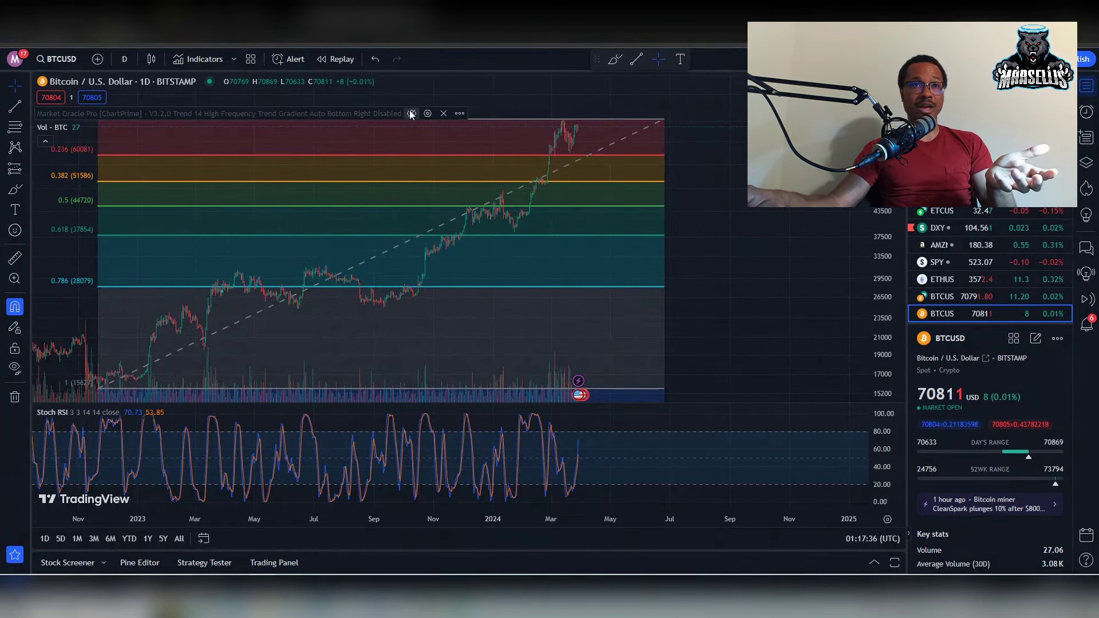
click(605, 121)
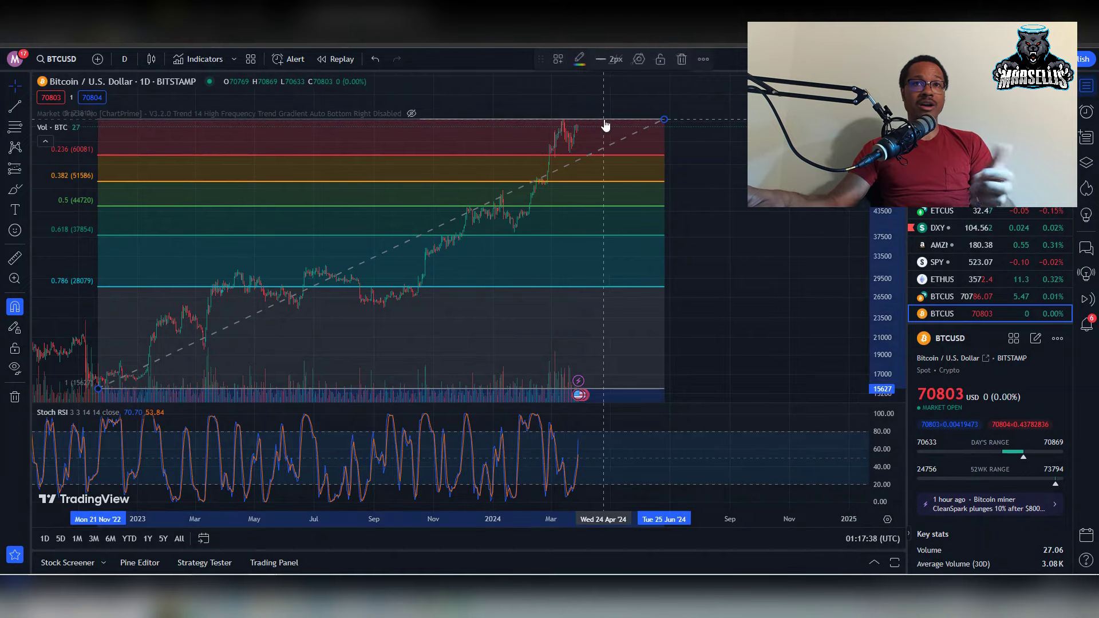
key(Delete)
Draw a rising trend line beneath Bitcoin's lows from 17 December 2022 at 16596 to 22 March 2025.
scroll(642, 155, down, 3)
drag(729, 248, 614, 260)
click(16, 114)
click(257, 347)
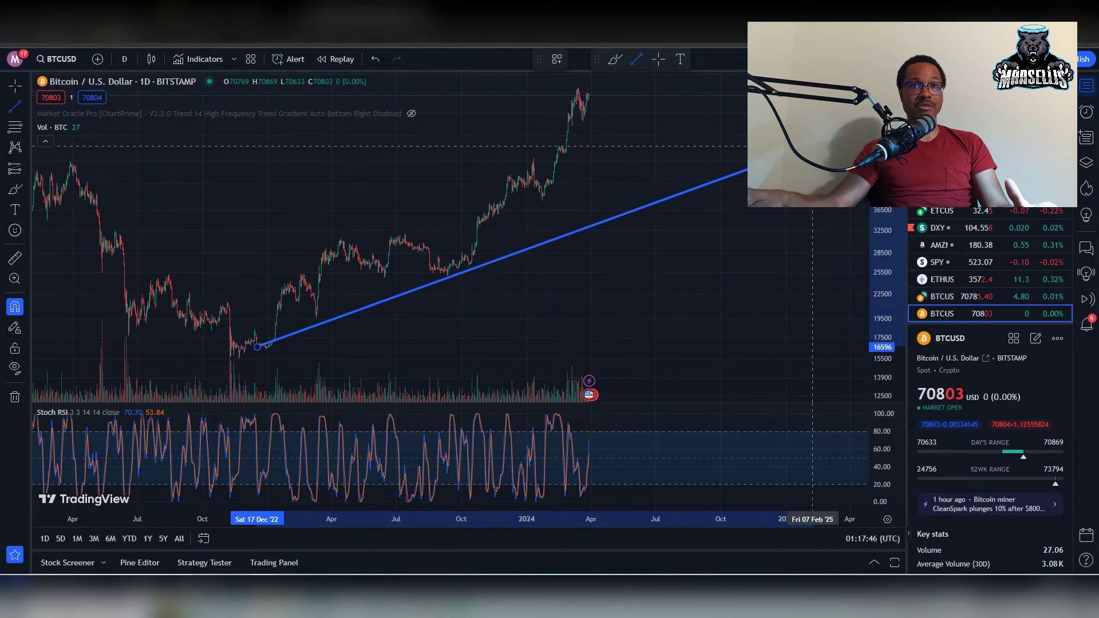
click(843, 131)
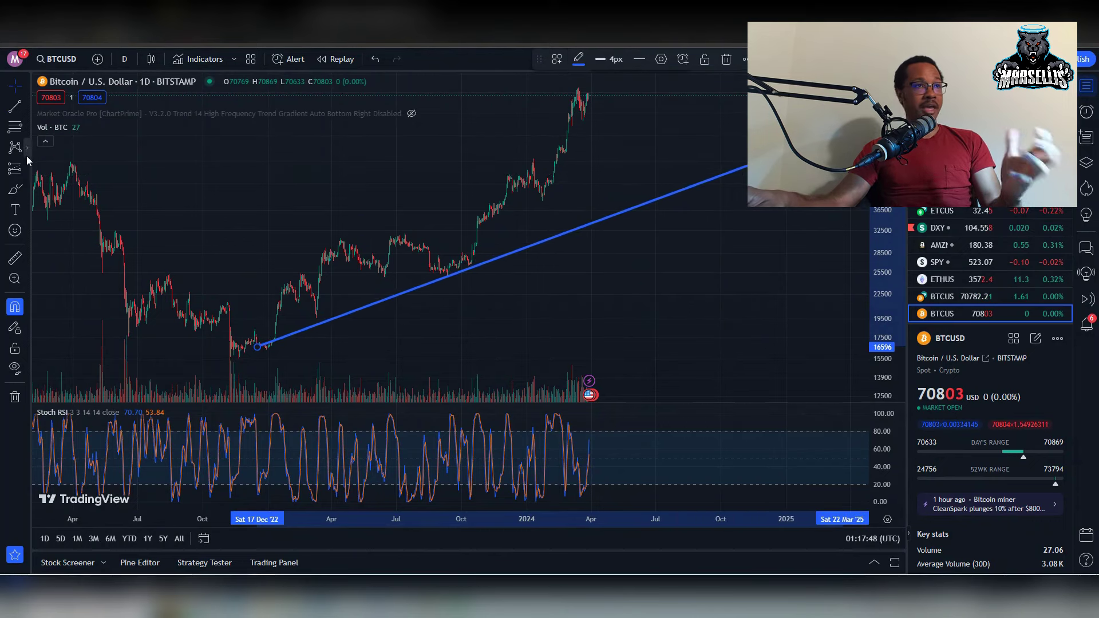
Brush a steep drop from the current price to the rising trend line around 28 May 2024, and undo it.
click(17, 192)
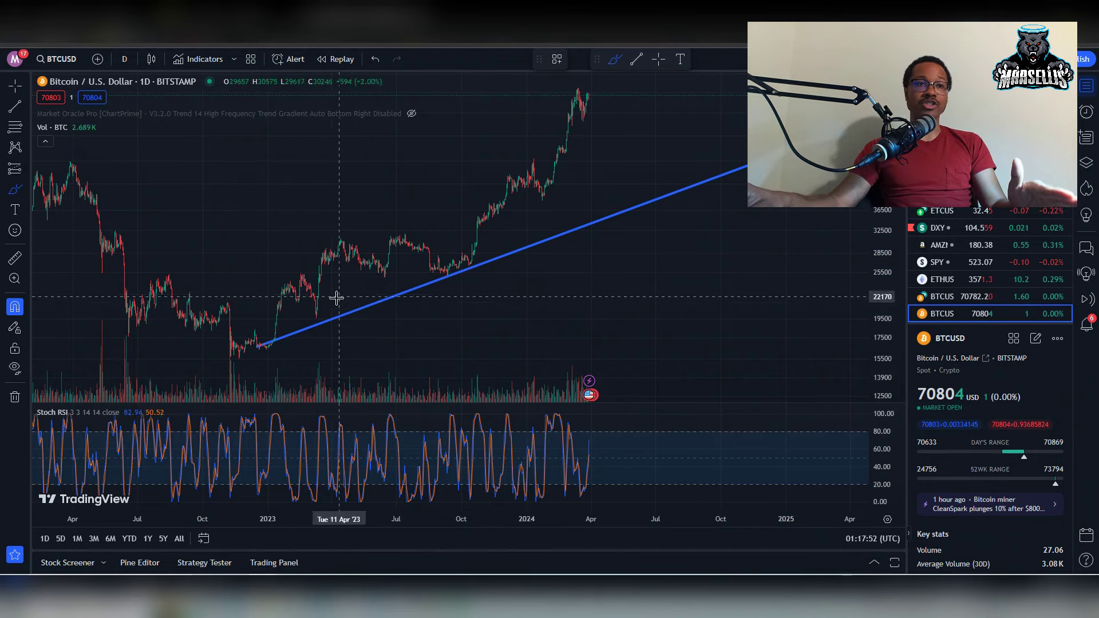
drag(587, 93, 618, 141)
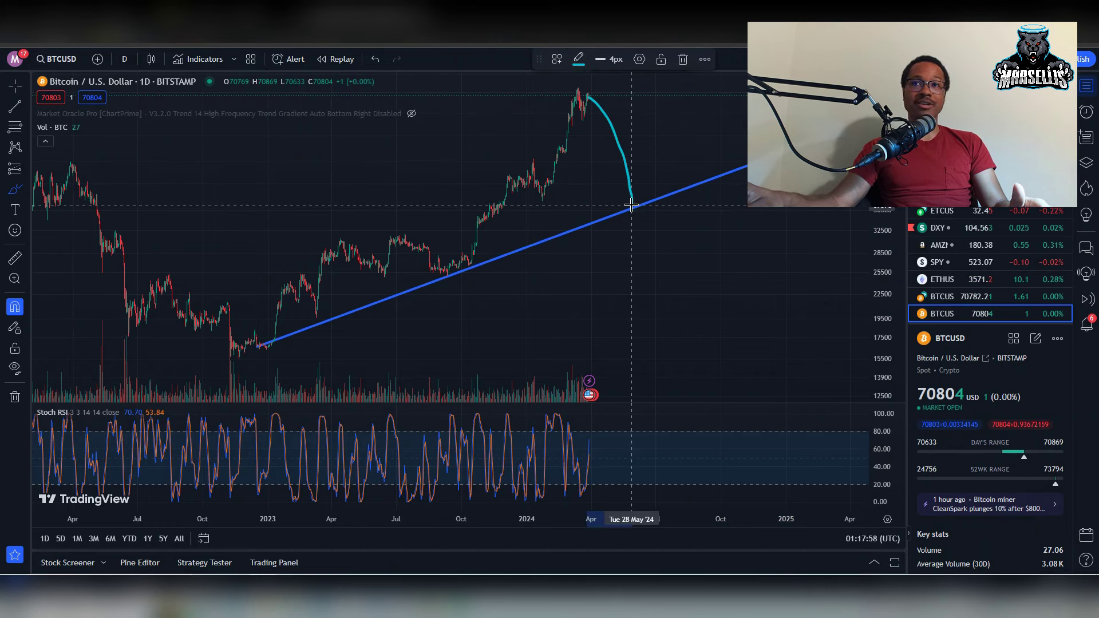
key(ctrl+z)
Brush a slow sideways path drifting down from the current price toward the rising trend line into late 2024, and undo the strokes.
drag(587, 97, 721, 121)
drag(755, 165, 762, 157)
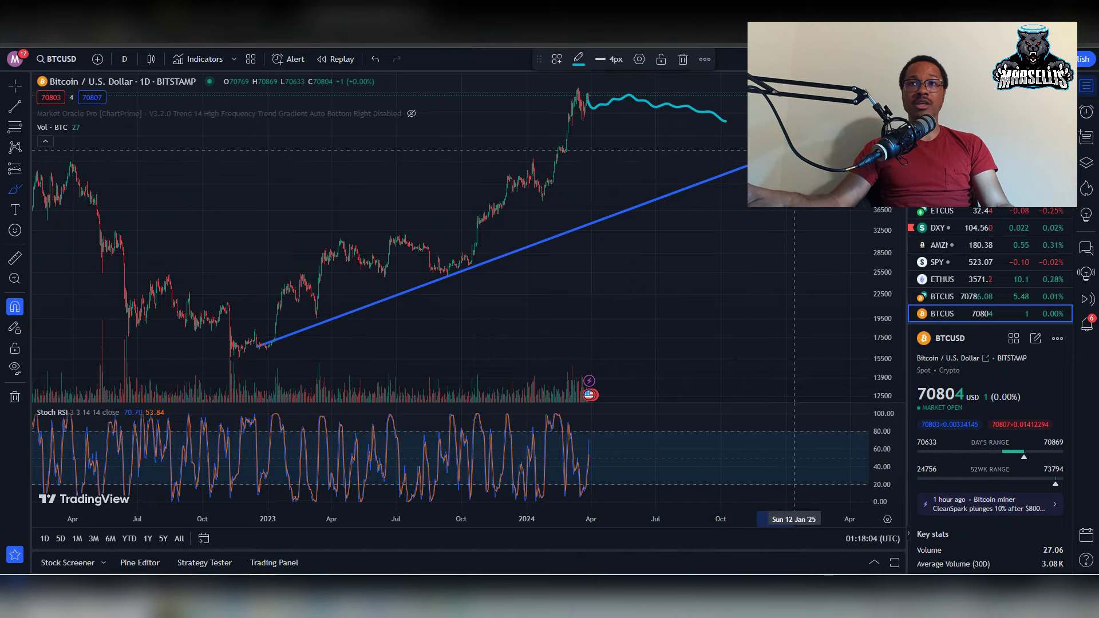
drag(714, 122, 775, 145)
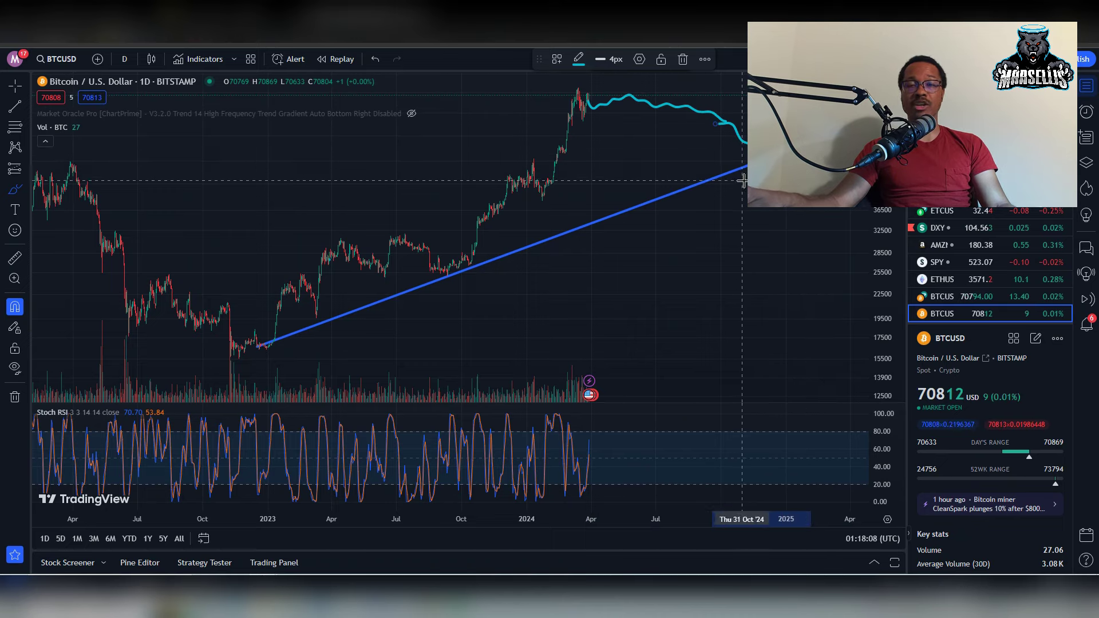
scroll(761, 114, down, 2)
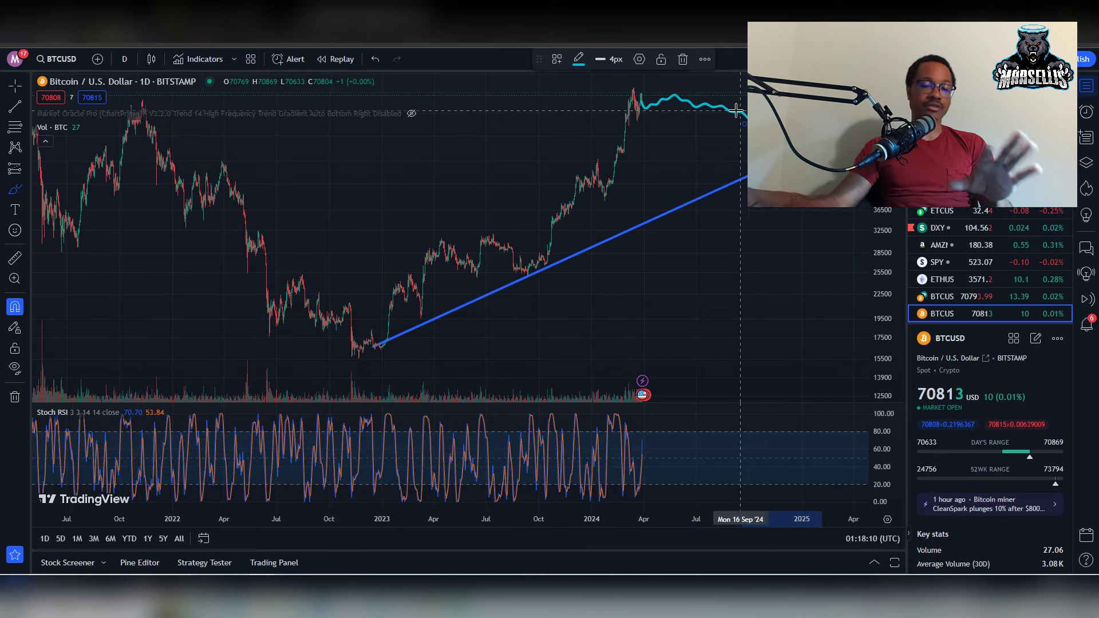
key(ctrl+z)
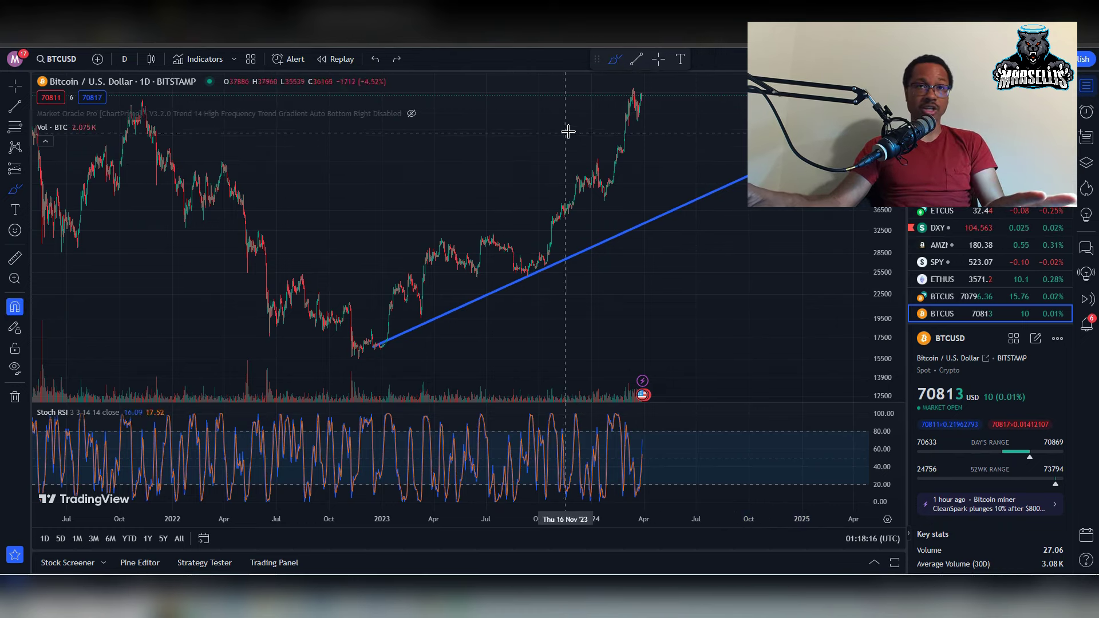
Brush a wavy path drifting down from Bitcoin's current price to the rising trend line around early 2025.
click(658, 59)
drag(656, 71, 587, 227)
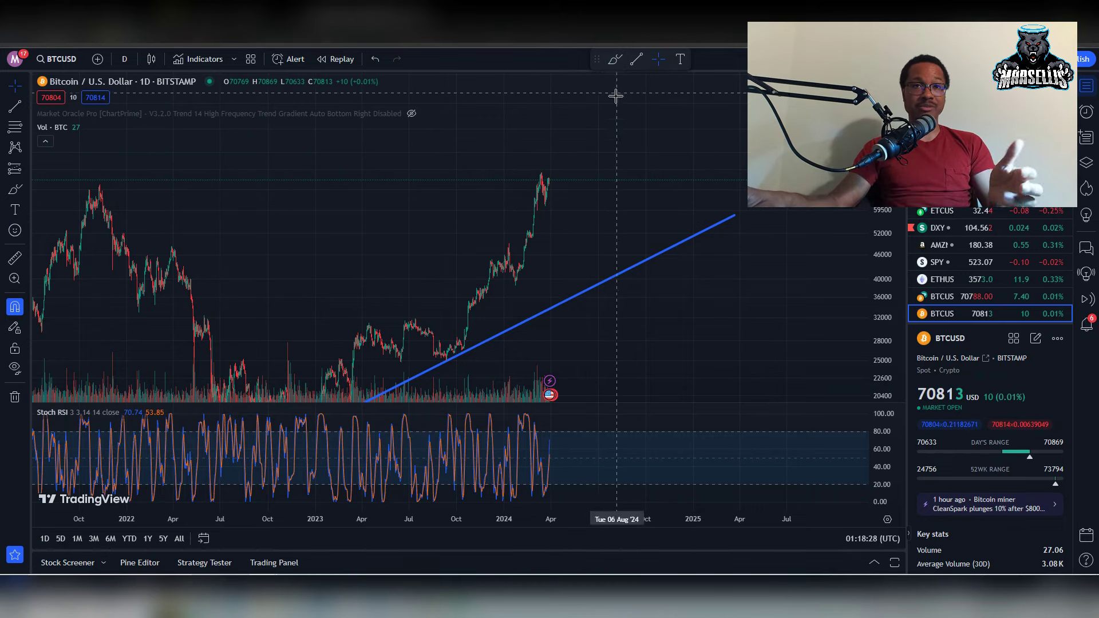
scroll(627, 221, down, 2)
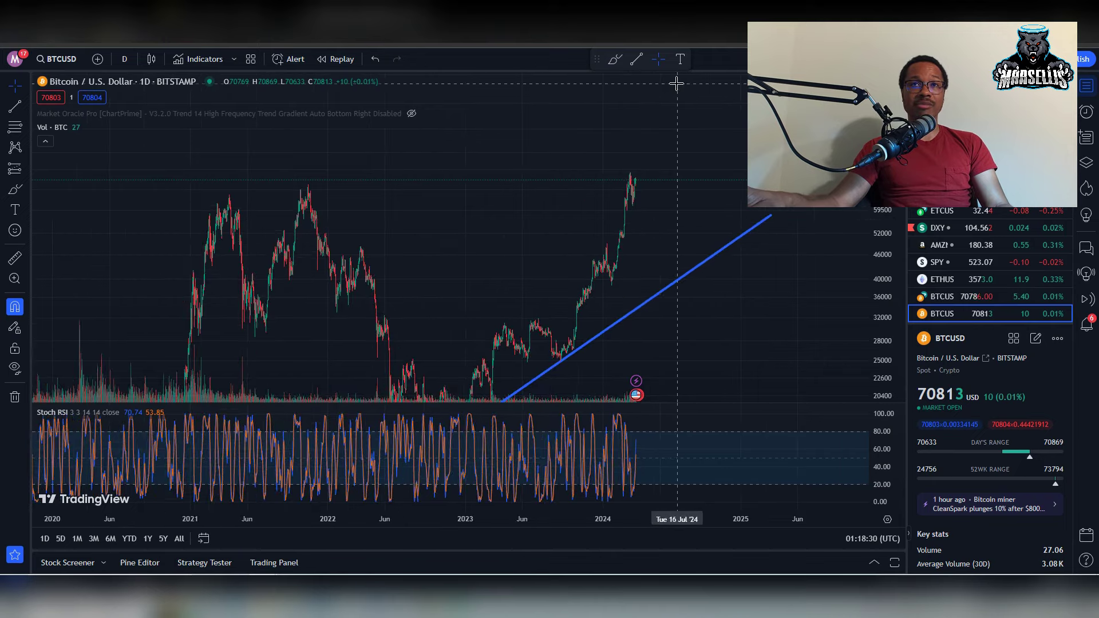
mouse_move(590, 184)
mouse_down()
mouse_move(567, 177)
mouse_move(534, 119)
mouse_move(624, 148)
mouse_move(691, 138)
mouse_move(709, 153)
mouse_up()
click(614, 60)
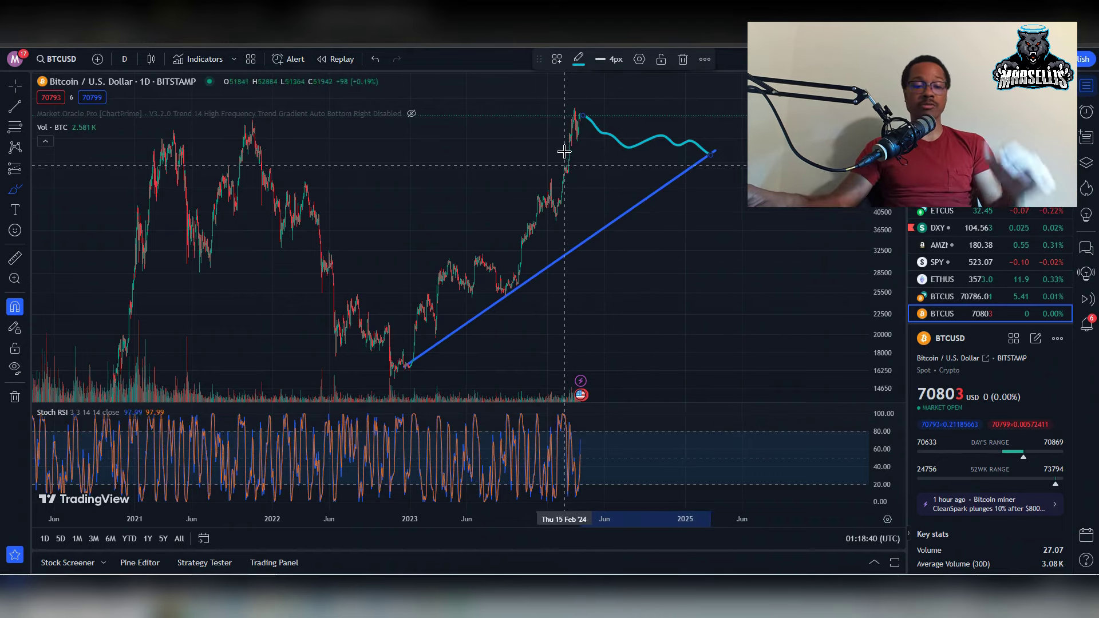
Undo the brush stroke and trend line, restoring the Fibonacci retracement and the Market Oracle Pro indicator on the Bitcoin chart.
key(ctrl+z)
key(ctrl+z)
key(ctrl+z)
key(ctrl+z)
key(ctrl+z)
key(ctrl+z)
key(ctrl+z)
key(ctrl+z)
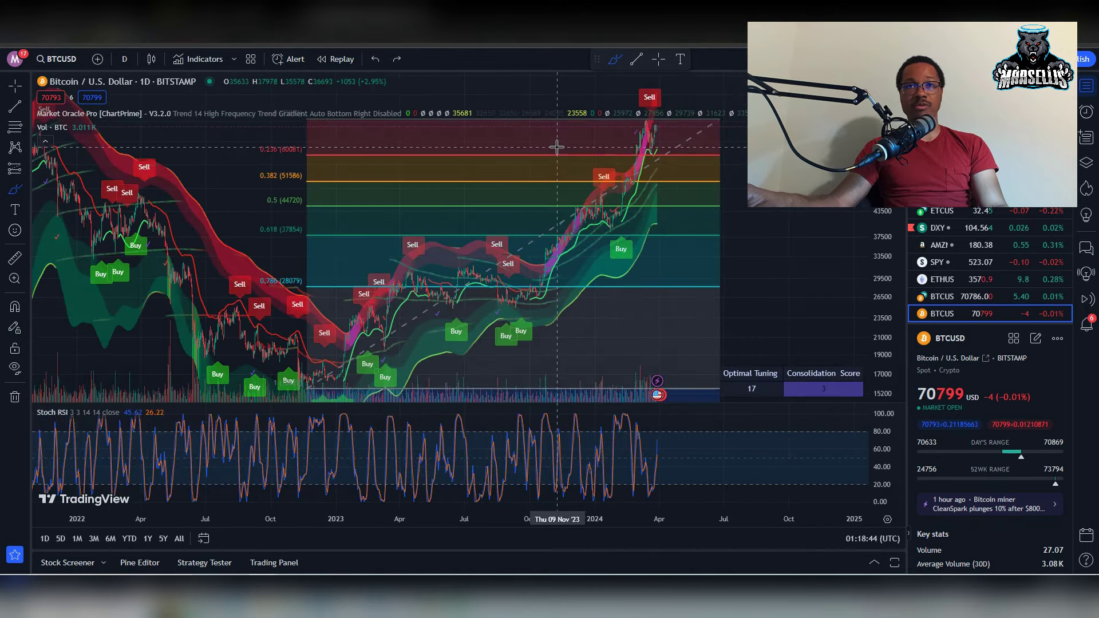
scroll(557, 147, up, 3)
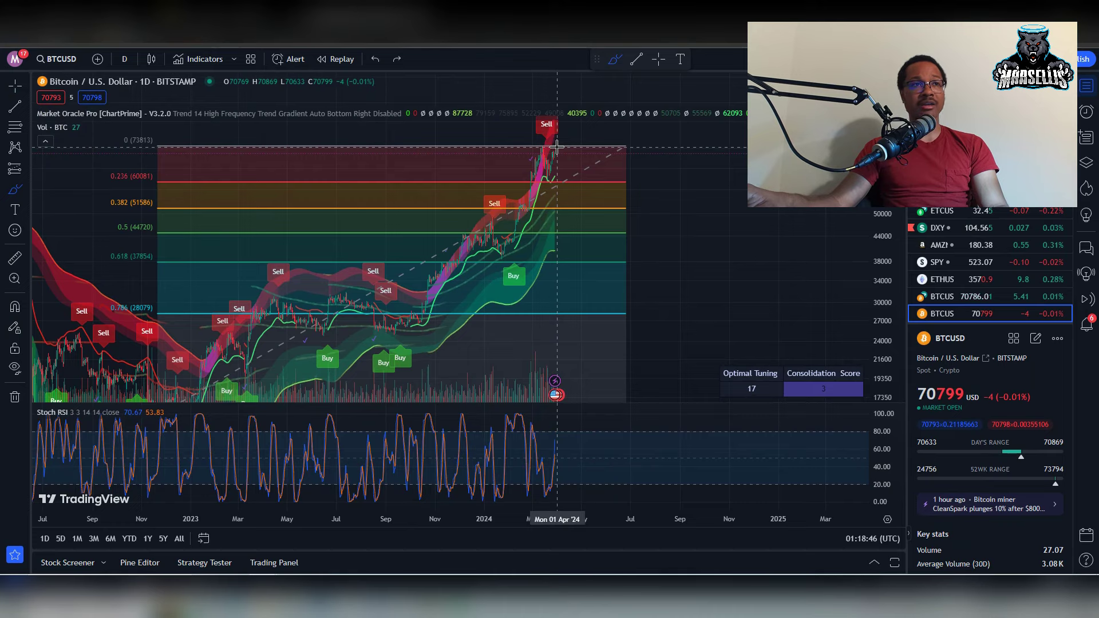
key(ctrl+z)
key(ctrl+z)
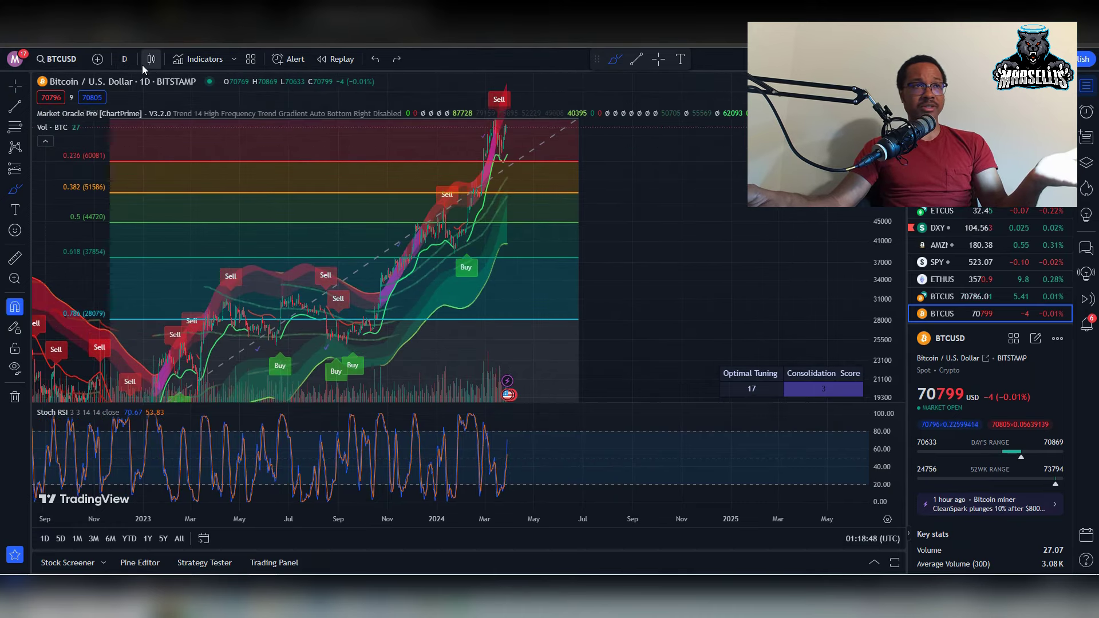
Switch the Bitcoin chart to the 4-hour interval, and close its browser tab without saving the changes.
click(126, 63)
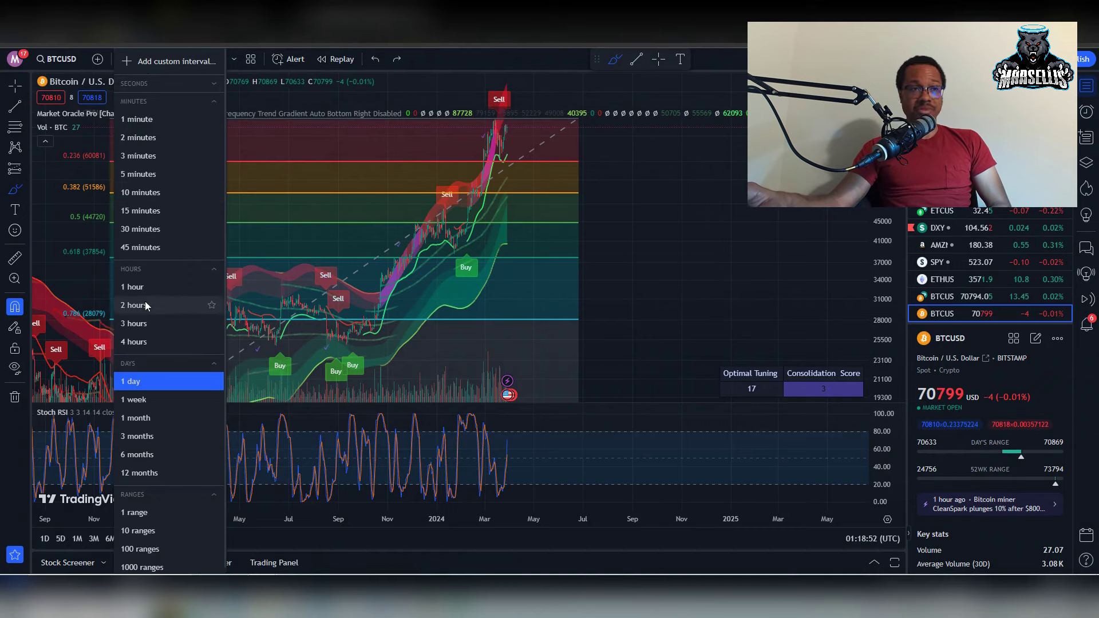
click(138, 342)
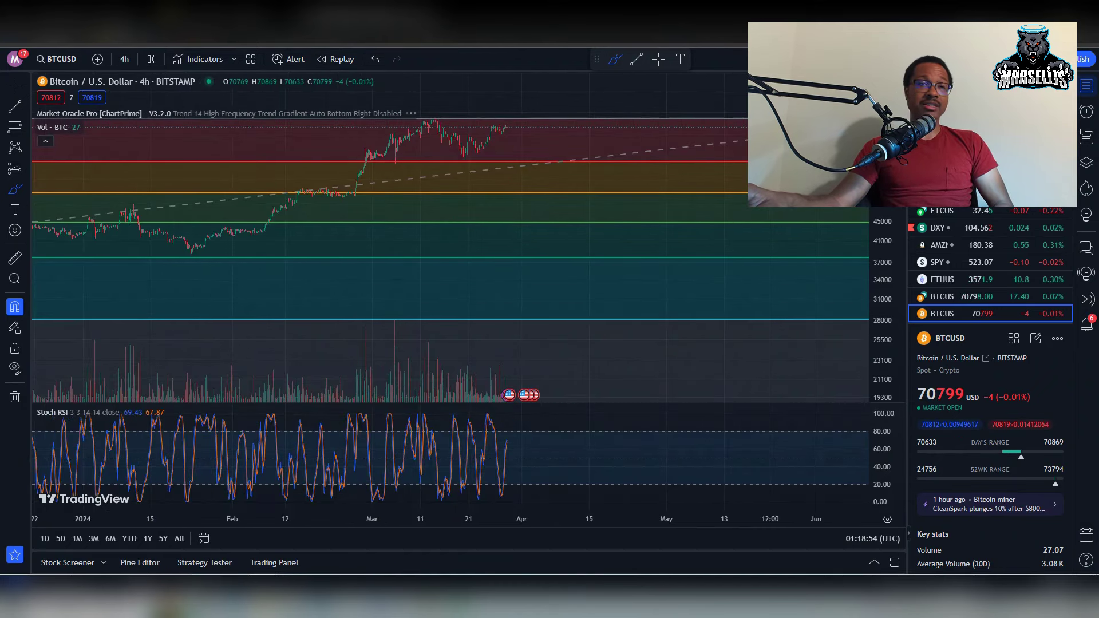
key(ctrl+w)
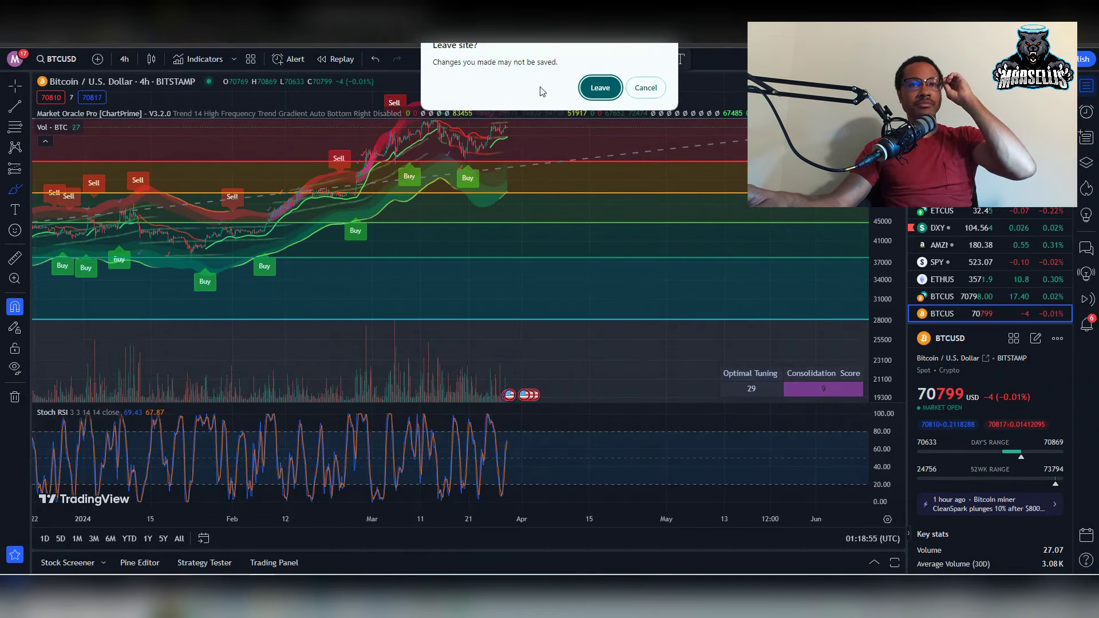
click(596, 96)
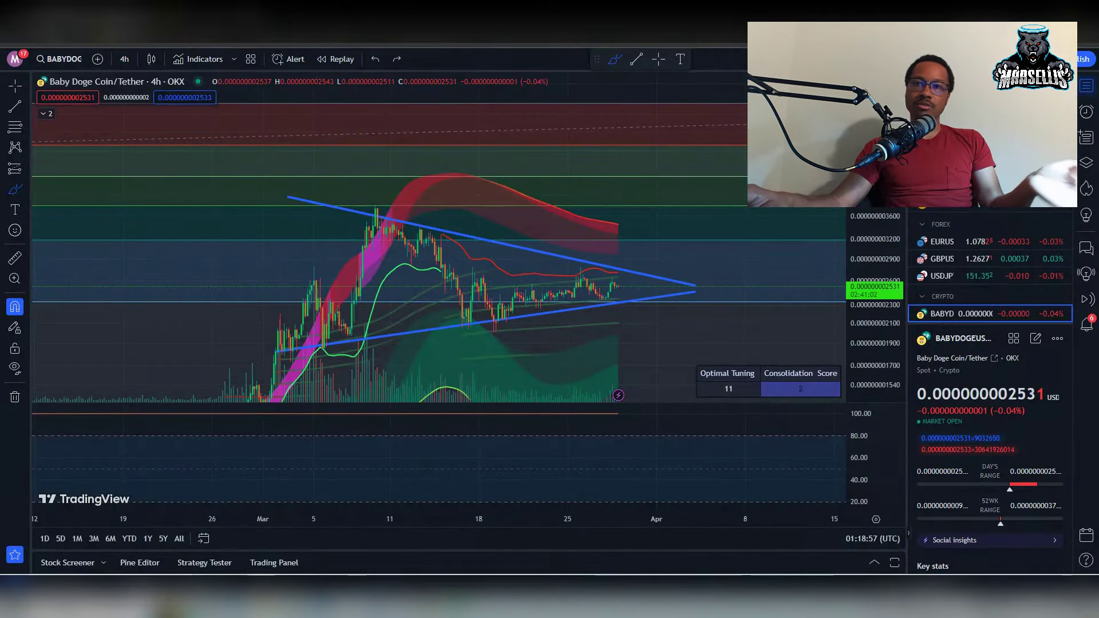
Brush a curved breakout from Baby Doge Coin's current price above the triangle with a horizontal level across its peak, and undo both strokes.
drag(611, 296, 645, 209)
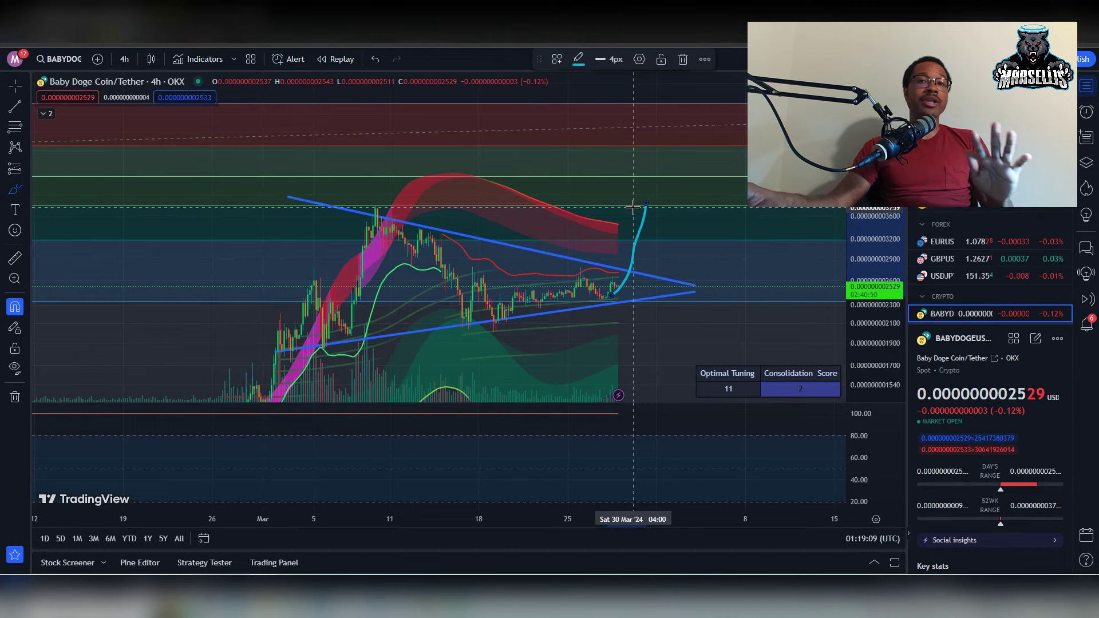
drag(598, 206, 744, 200)
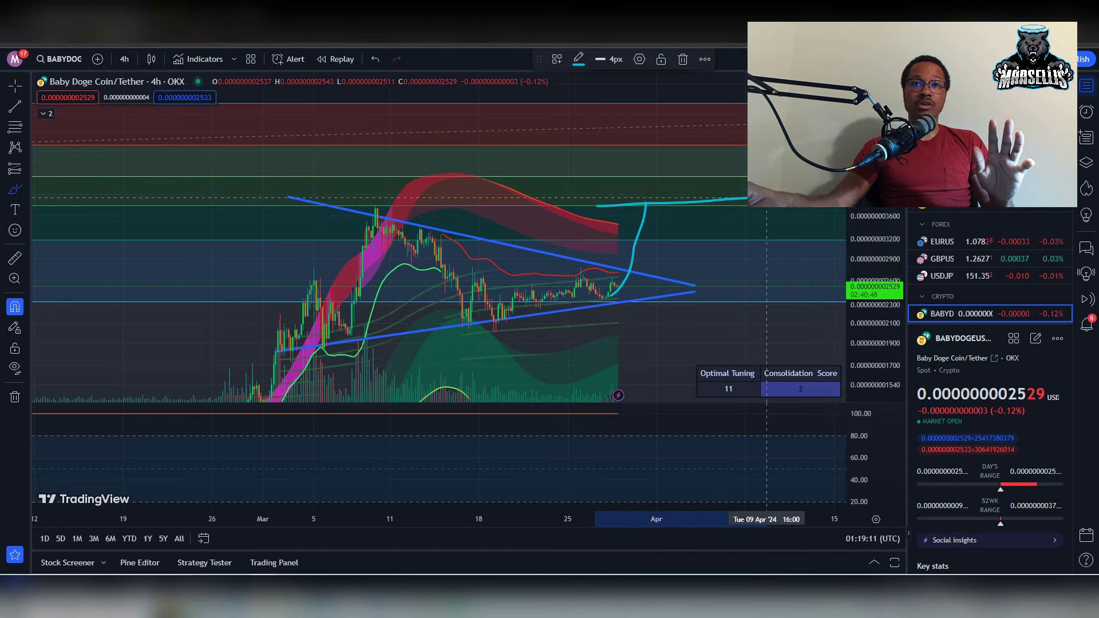
key(ctrl+z)
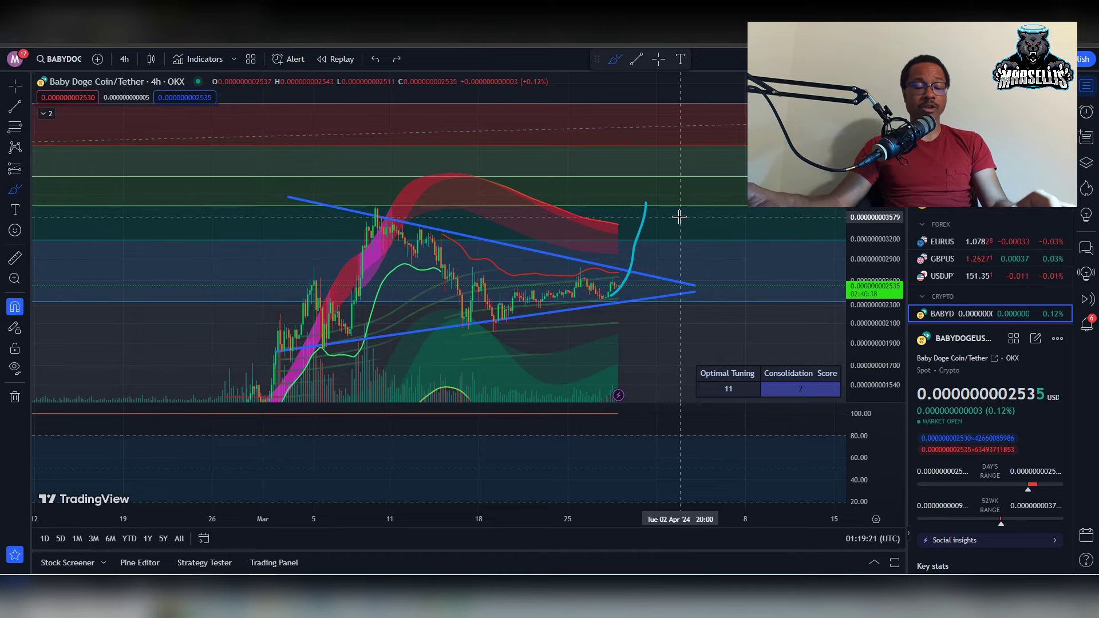
key(ctrl+z)
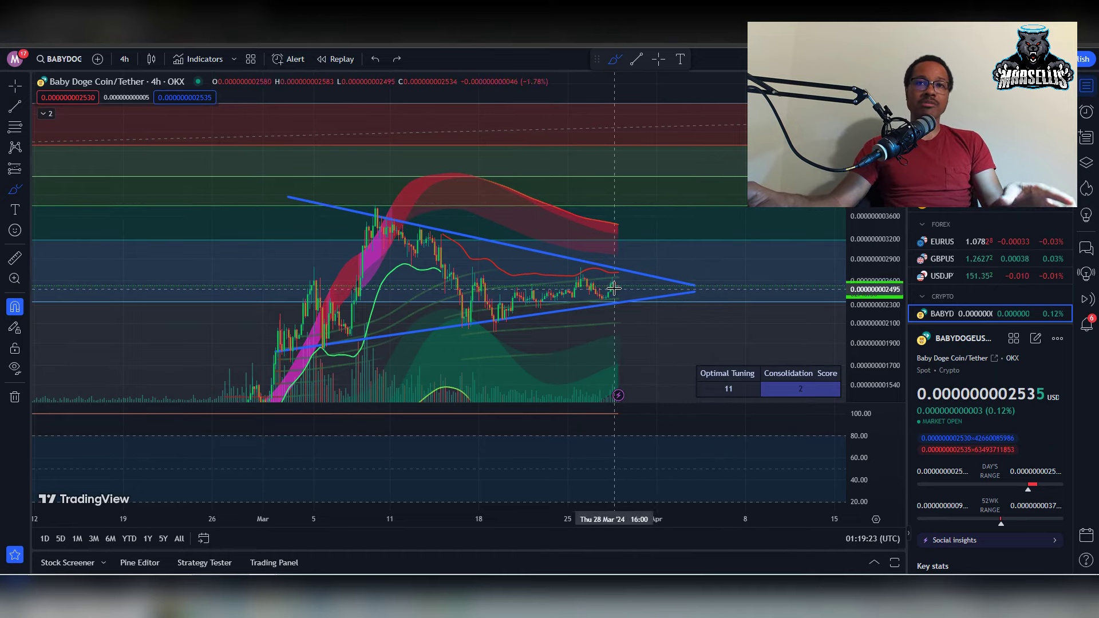
Brush a steeper rise from Baby Doge Coin's current price to a horizontal level near 0.0000000036, and undo the strokes.
mouse_move(618, 290)
mouse_down()
mouse_move(626, 221)
mouse_move(579, 221)
mouse_move(784, 212)
mouse_up()
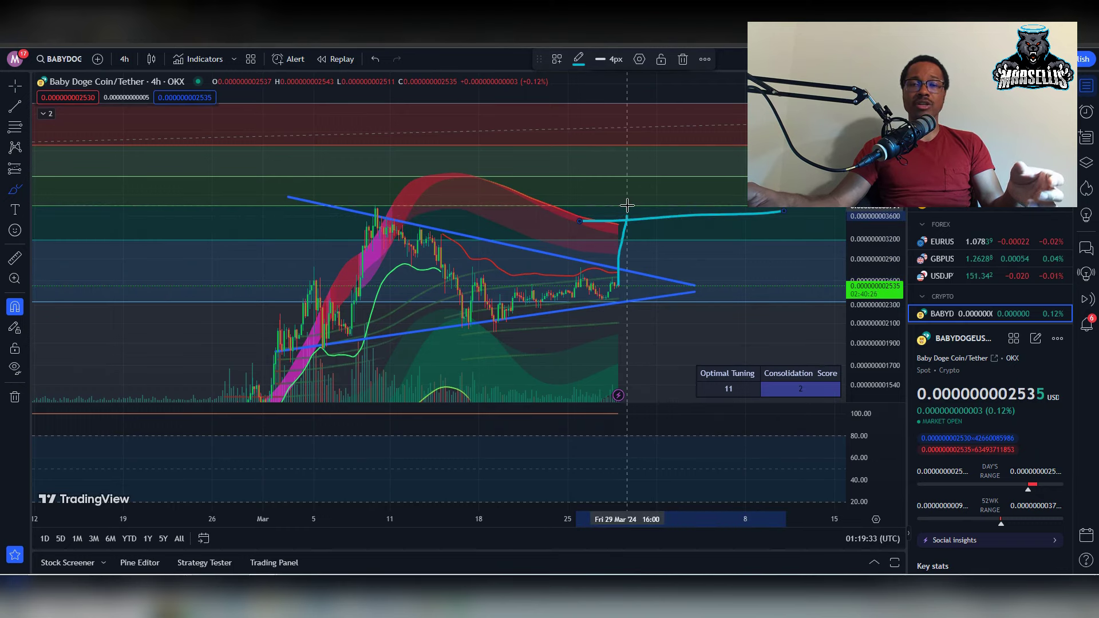
key(ctrl+z)
key(ctrl+z)
Brush a near-vertical breakout to a horizontal level at the triangle's former high, extend it steeply into the red Fibonacci zone, and undo the strokes.
mouse_move(621, 279)
mouse_down()
mouse_move(629, 204)
mouse_move(710, 211)
mouse_up()
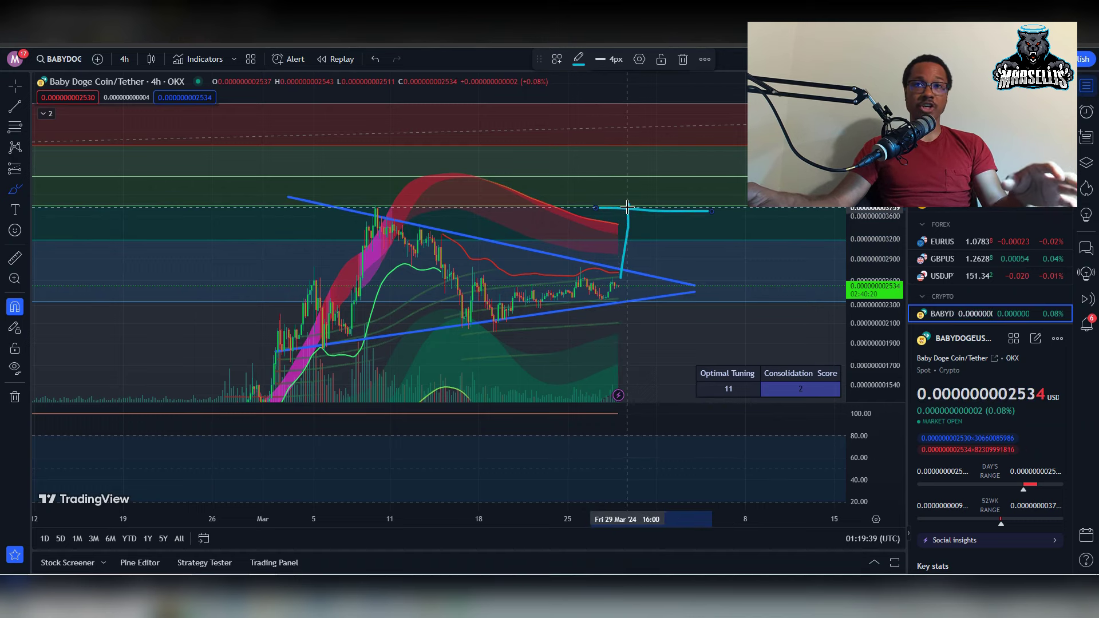
drag(648, 175, 651, 166)
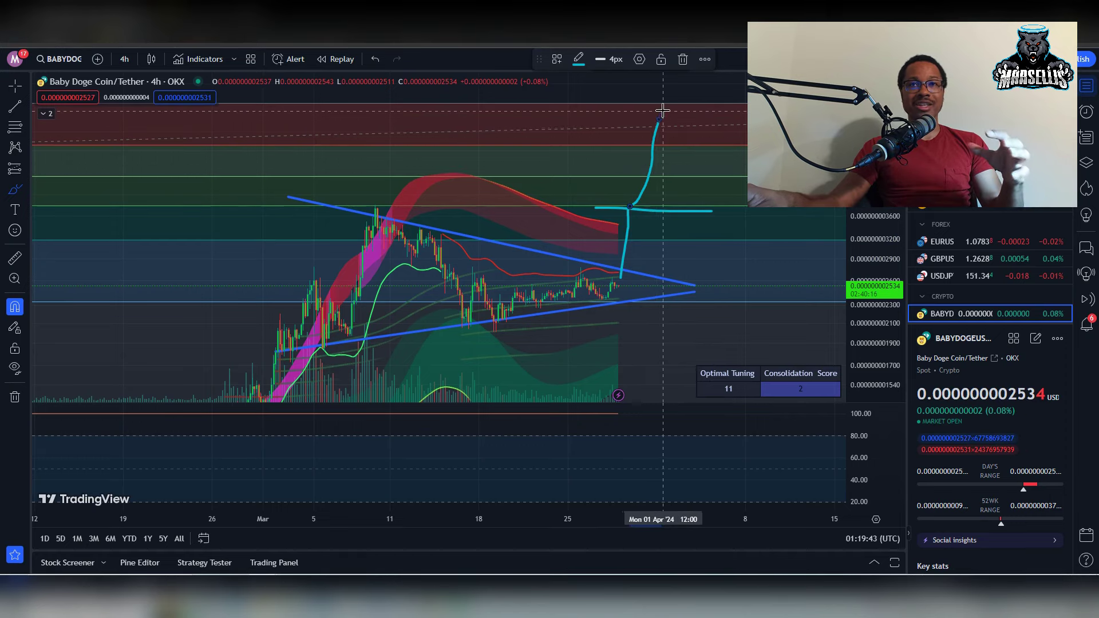
scroll(599, 136, down, 3)
key(ctrl+z)
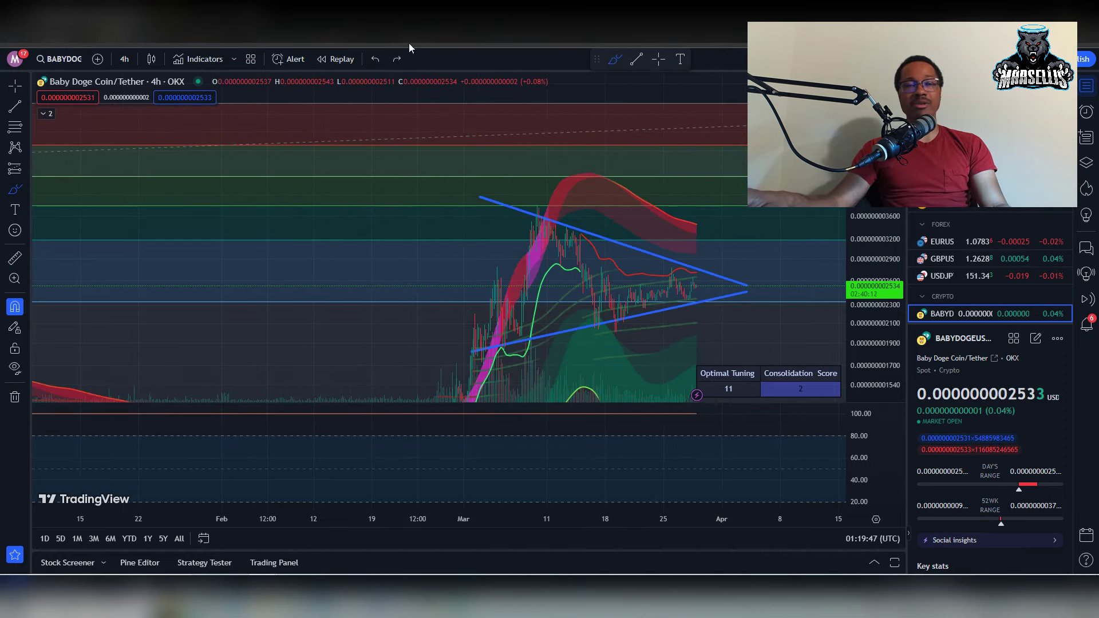
Switch to CoinGecko's Baby Doge Coin page and review its historical prices, market cap and supply figures.
click(224, 18)
scroll(466, 415, down, 9)
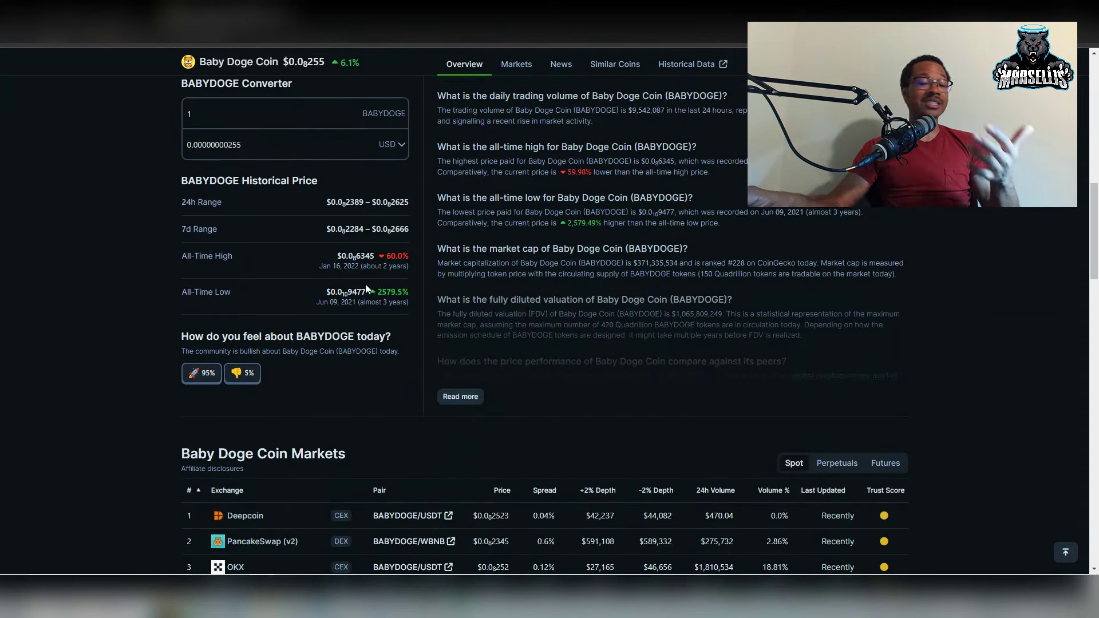
scroll(416, 368, up, 10)
scroll(432, 375, up, 1)
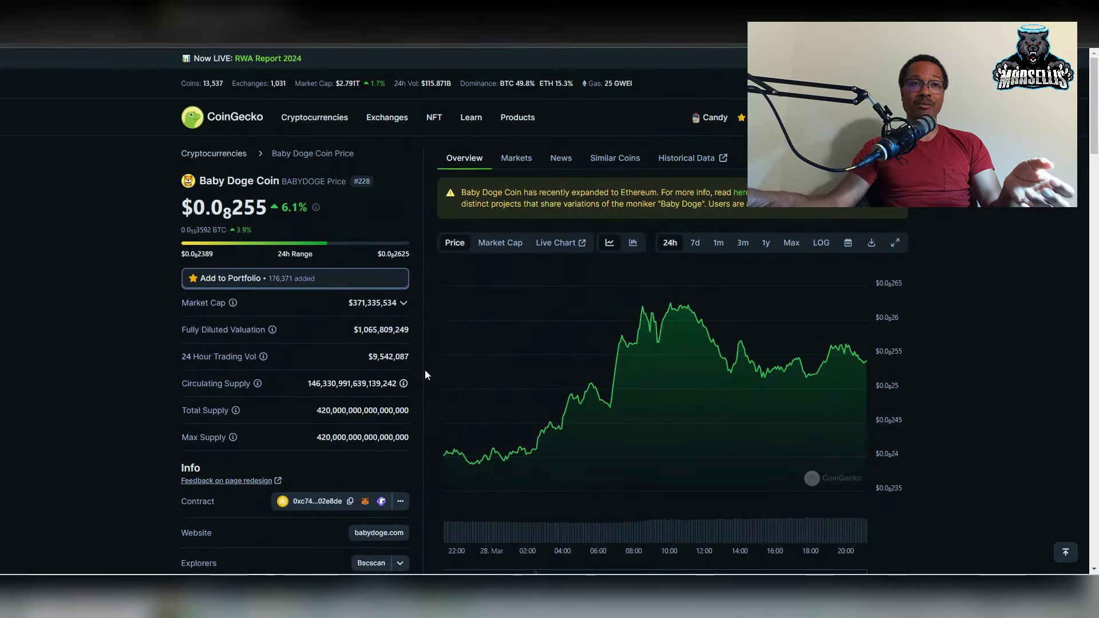